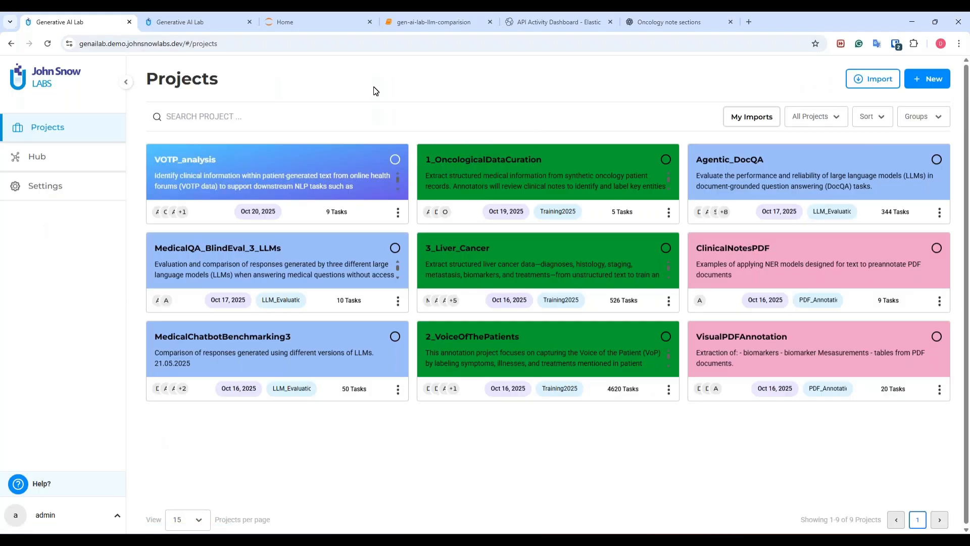
# Step: Create a new project titled ClinicalDeidentification and proceed to its configuration without adding team members
pyautogui.click(927, 84)
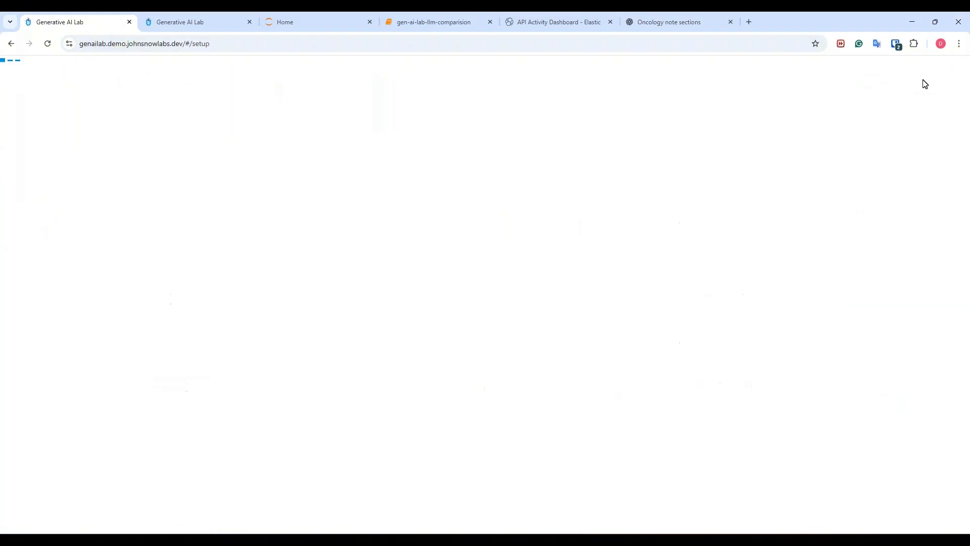
pyautogui.click(529, 143)
pyautogui.write('ClinicalD')
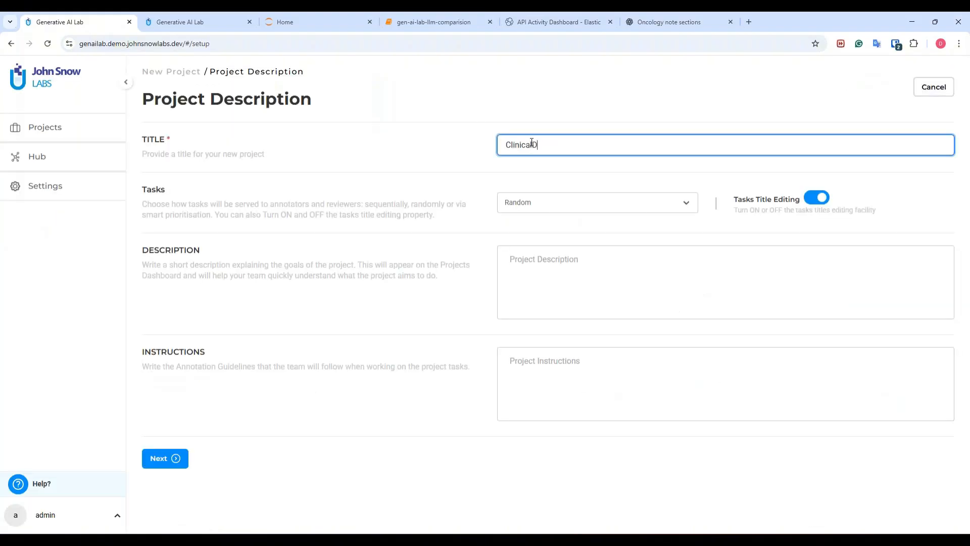
pyautogui.write('eidentification')
pyautogui.click(158, 458)
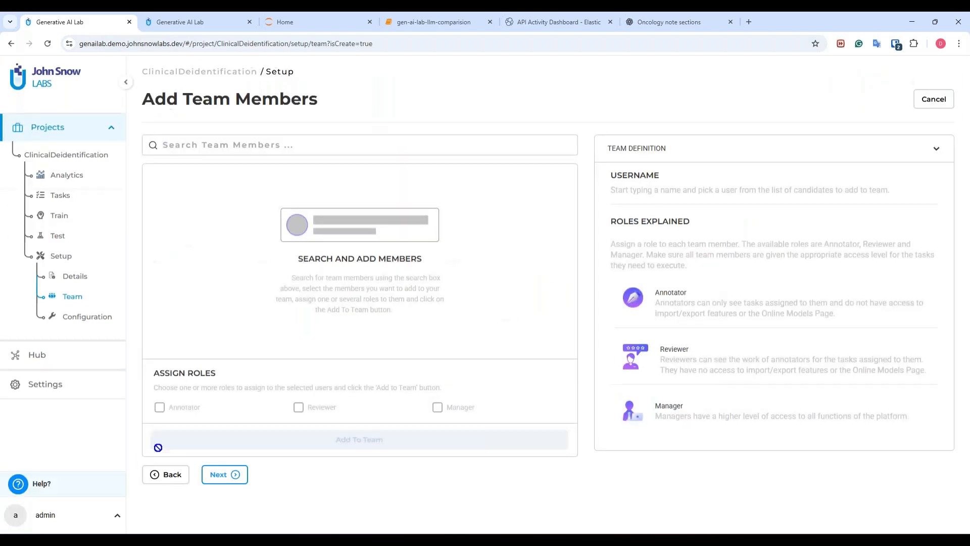
pyautogui.click(229, 474)
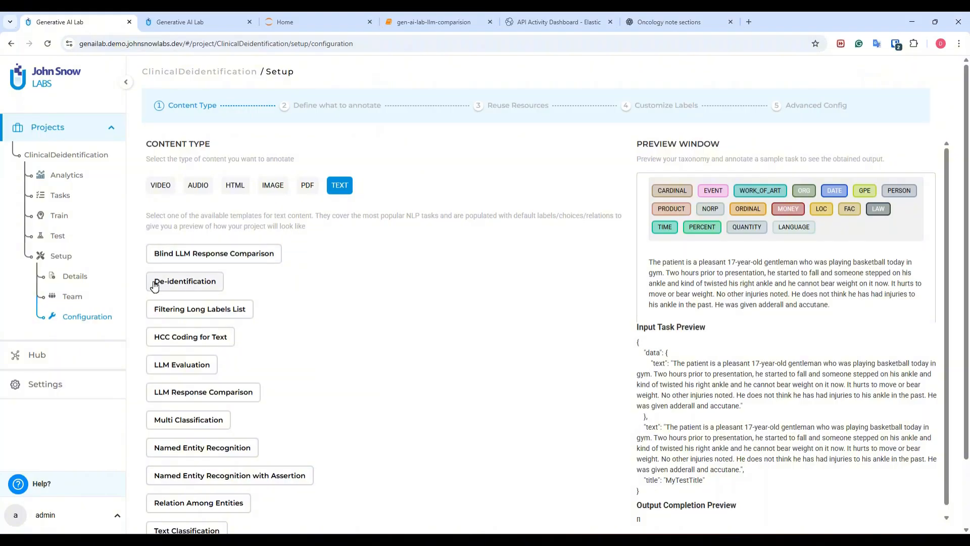
# Step: Apply the De-identification text template to the project and save the configuration
pyautogui.click(189, 281)
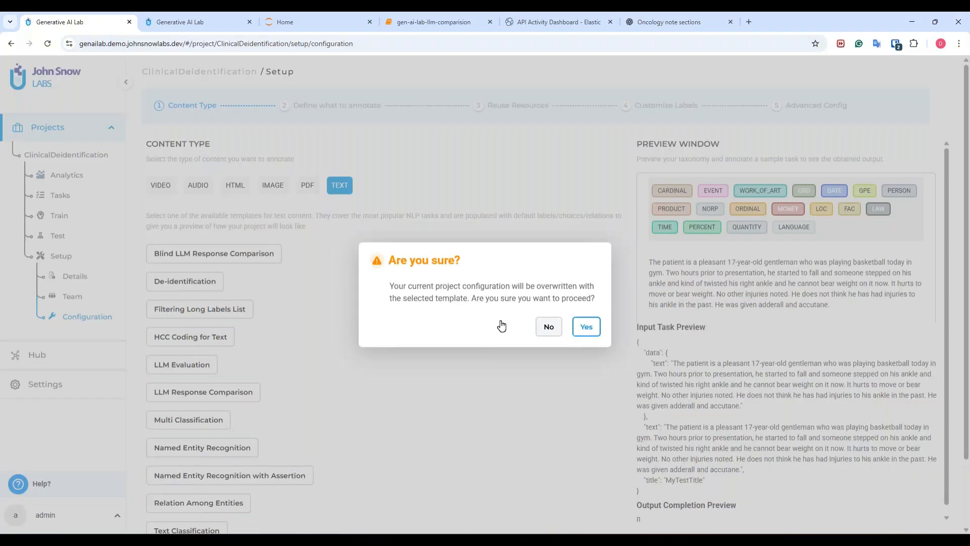
pyautogui.click(586, 327)
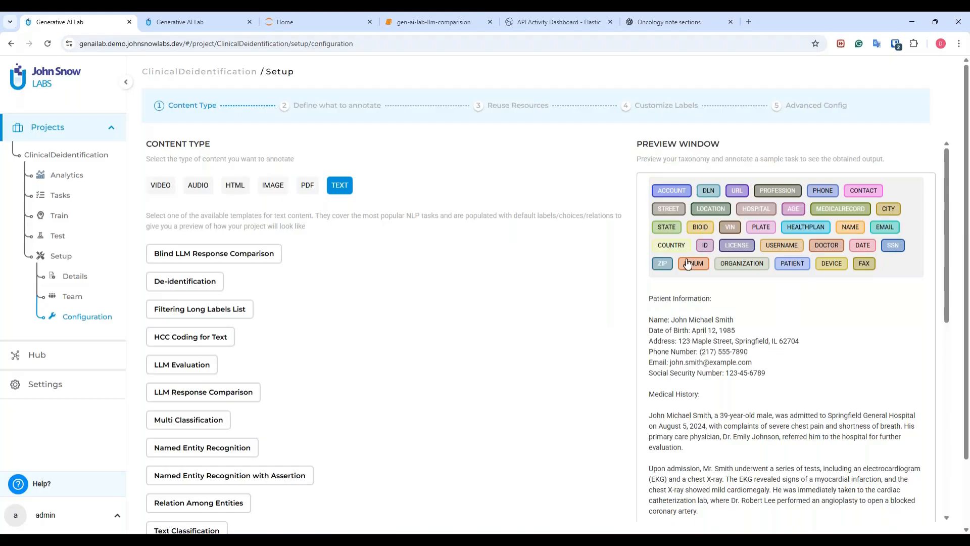
pyautogui.scroll(-2, 580, 302)
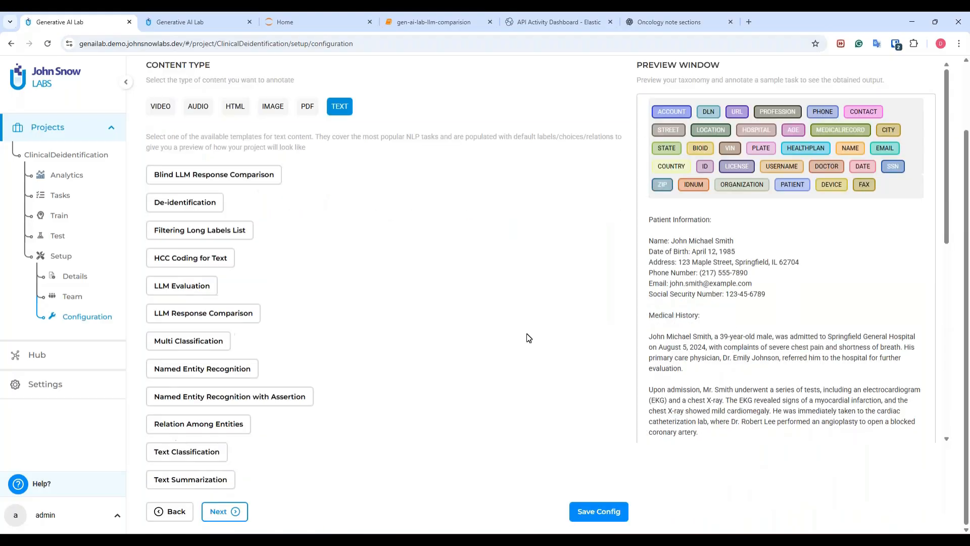
pyautogui.click(603, 519)
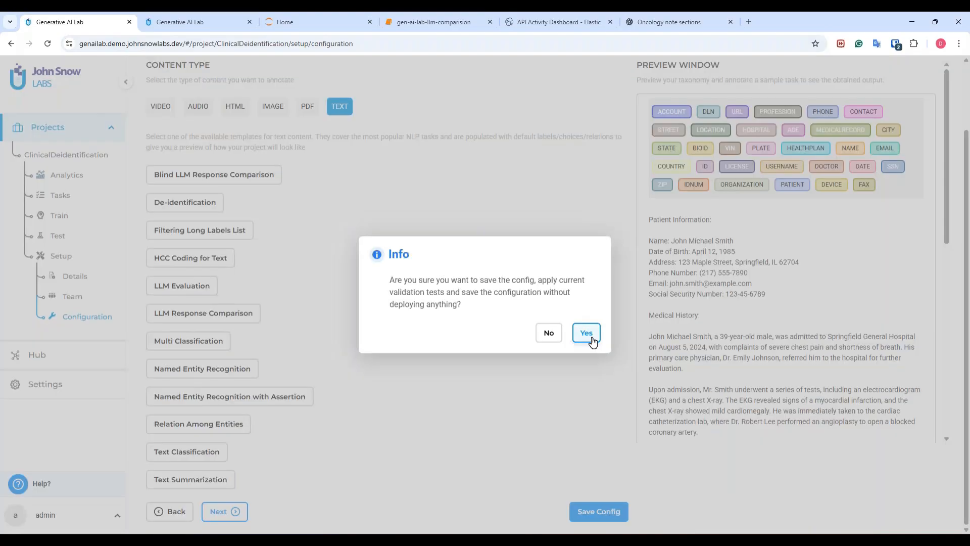
pyautogui.click(591, 338)
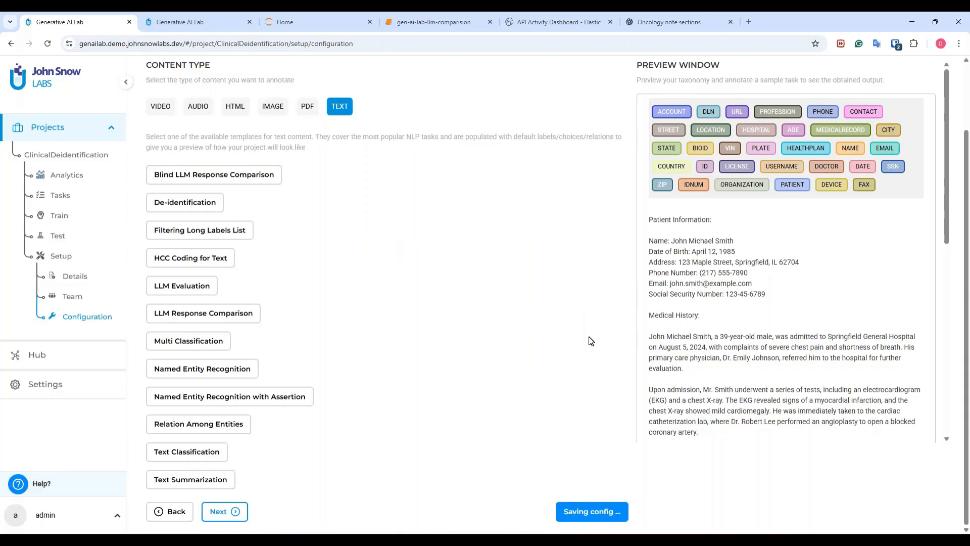
# Step: Keep Entire Document and the CLINICAL_DEIDENTIFICATION pipeline labels, and expand the Entity Level settings under Customize Labels
pyautogui.click(236, 512)
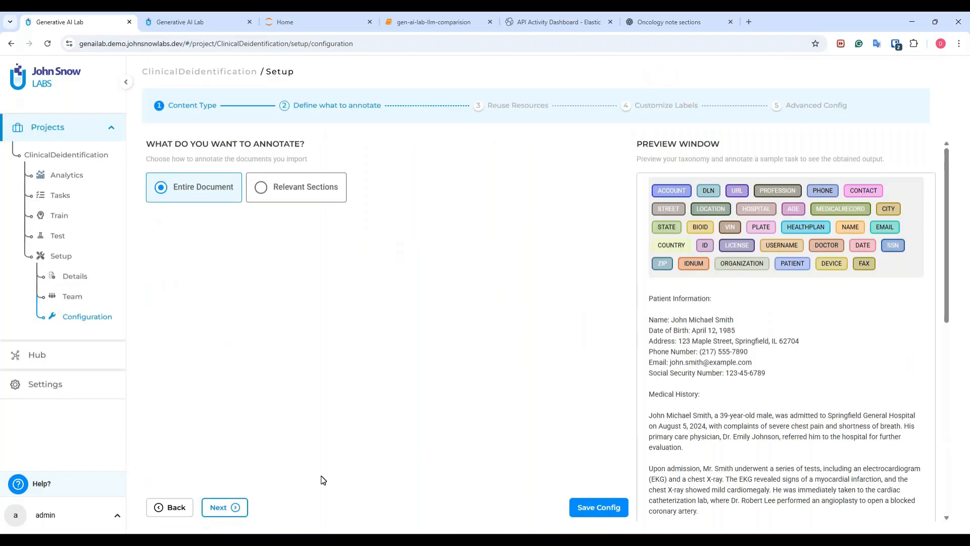
pyautogui.click(223, 508)
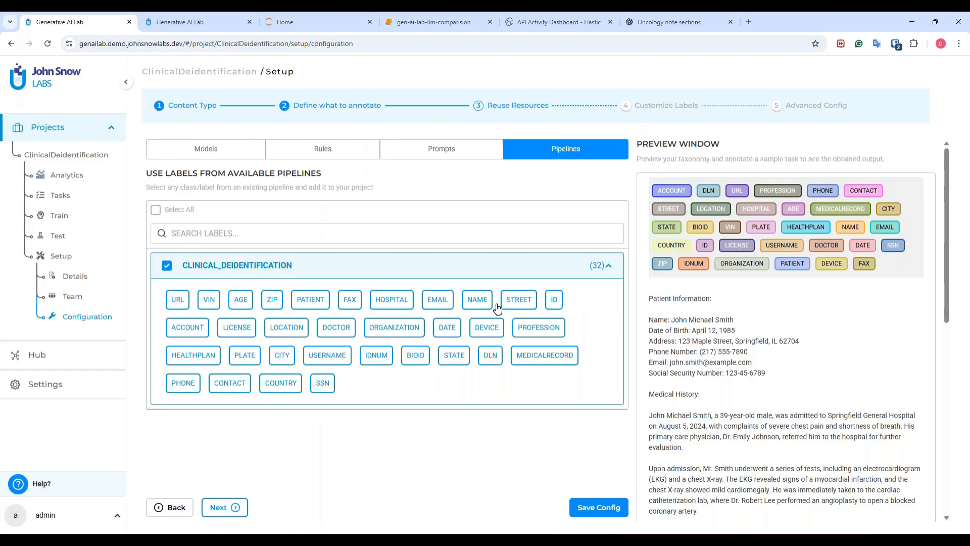
pyautogui.click(223, 513)
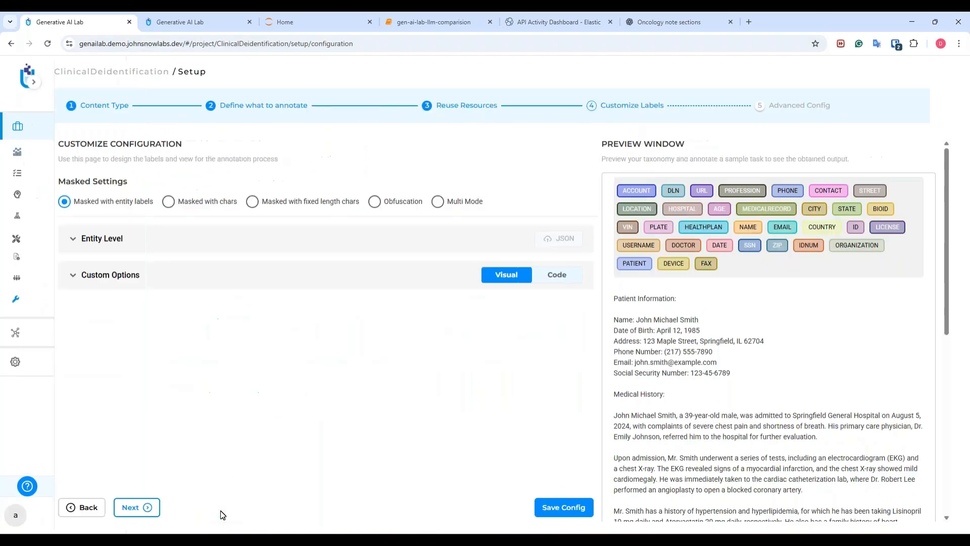
pyautogui.click(74, 244)
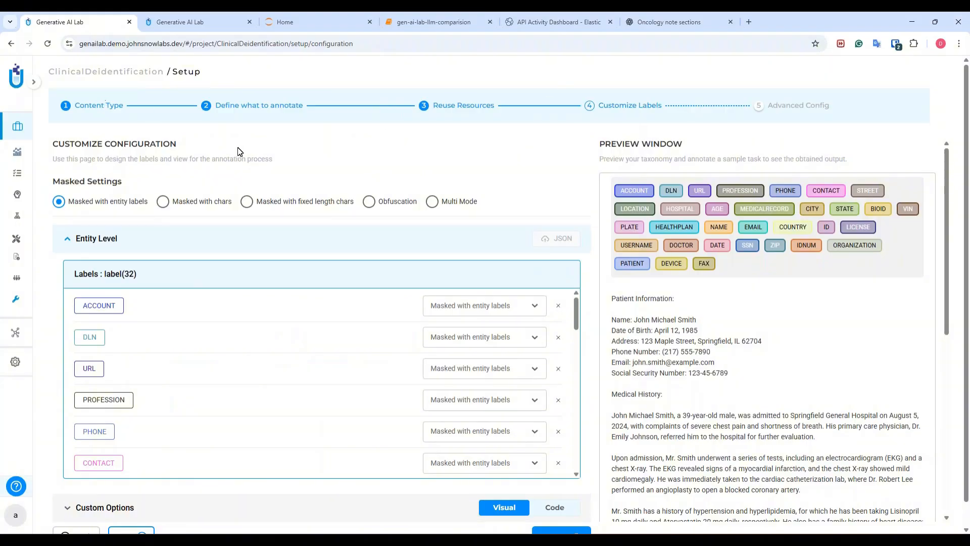
pyautogui.scroll(-1, 239, 151)
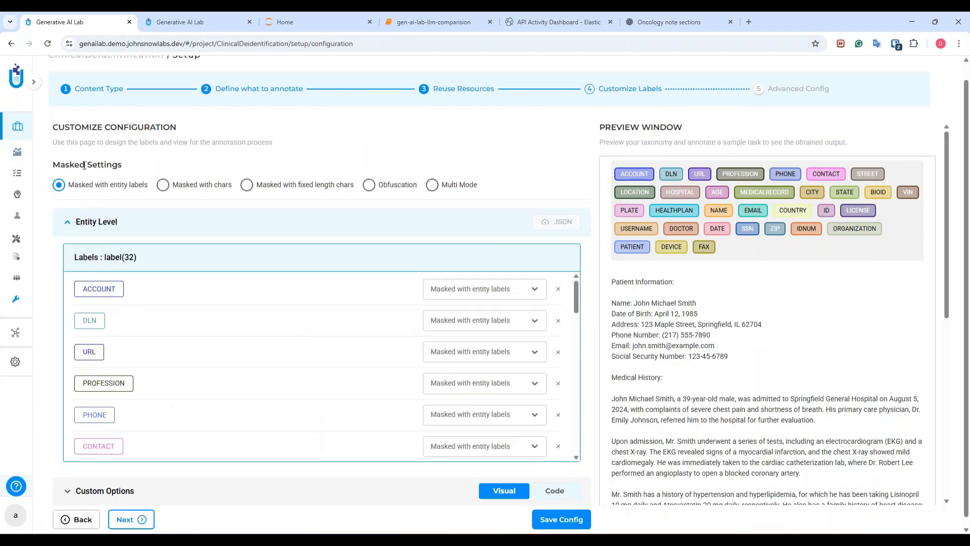
pyautogui.scroll(1, 107, 163)
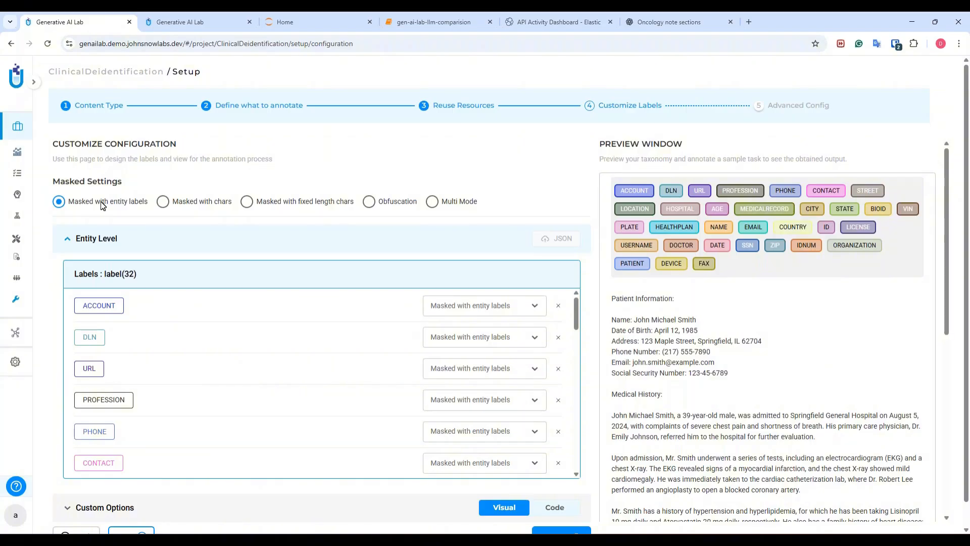
# Step: Try both character-masking modes, apply Obfuscation to all labels, and switch the masked settings to Multi Mode
pyautogui.click(161, 202)
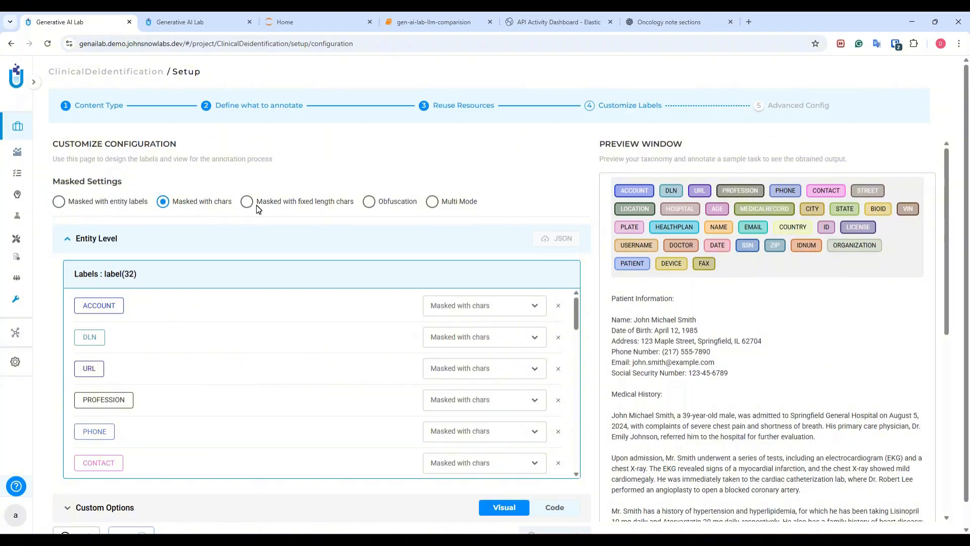
pyautogui.click(247, 202)
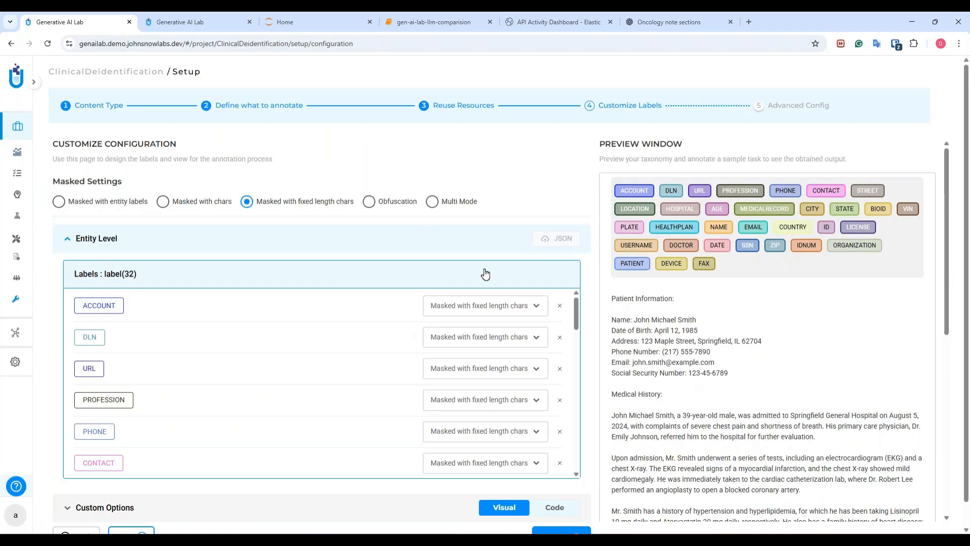
pyautogui.click(370, 203)
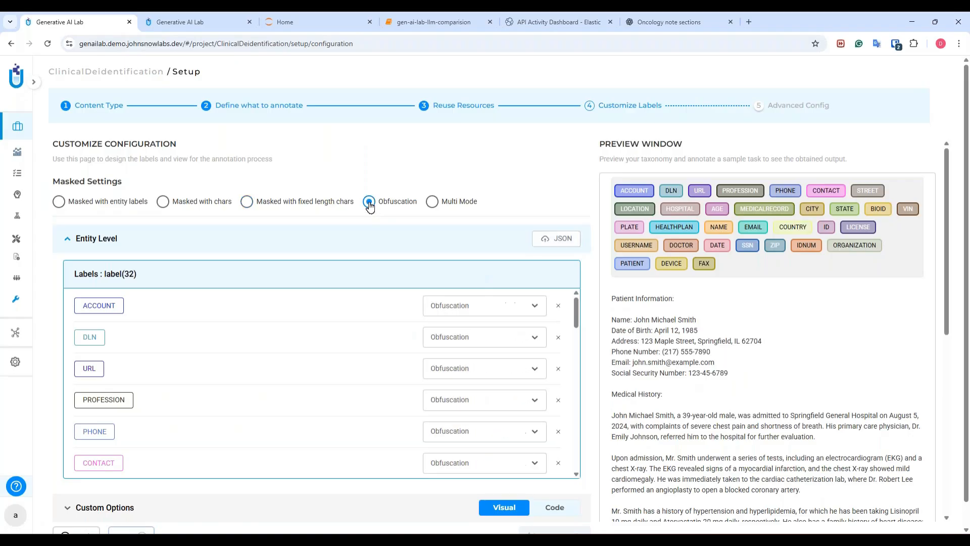
pyautogui.click(432, 202)
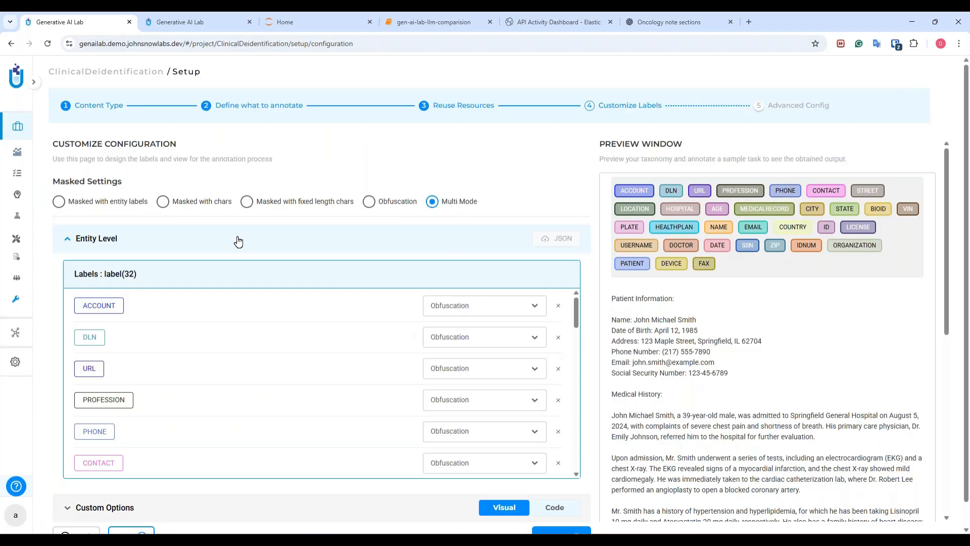
# Step: Set the ACCOUNT label to Masked with chars, and the URL and PROFESSION labels to Masked with entity labels
pyautogui.click(460, 312)
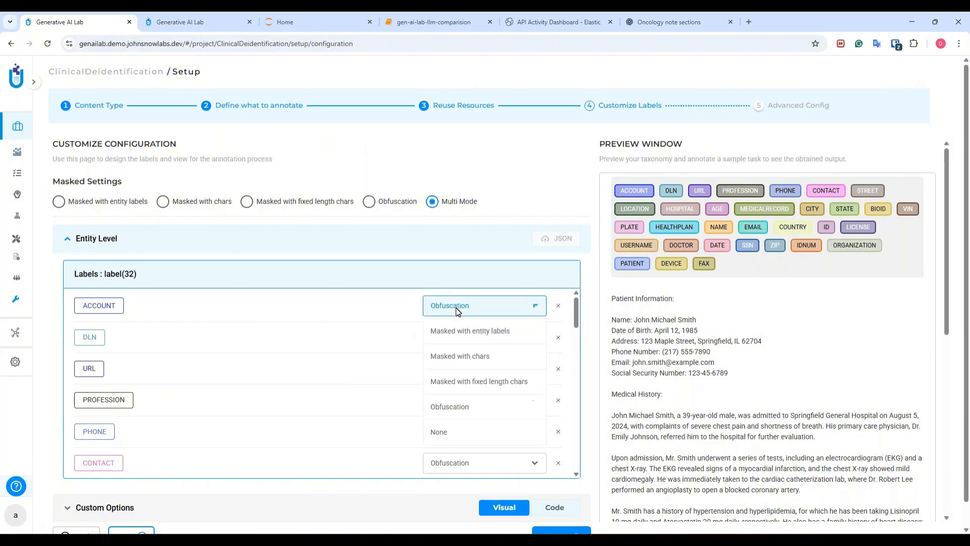
pyautogui.click(475, 357)
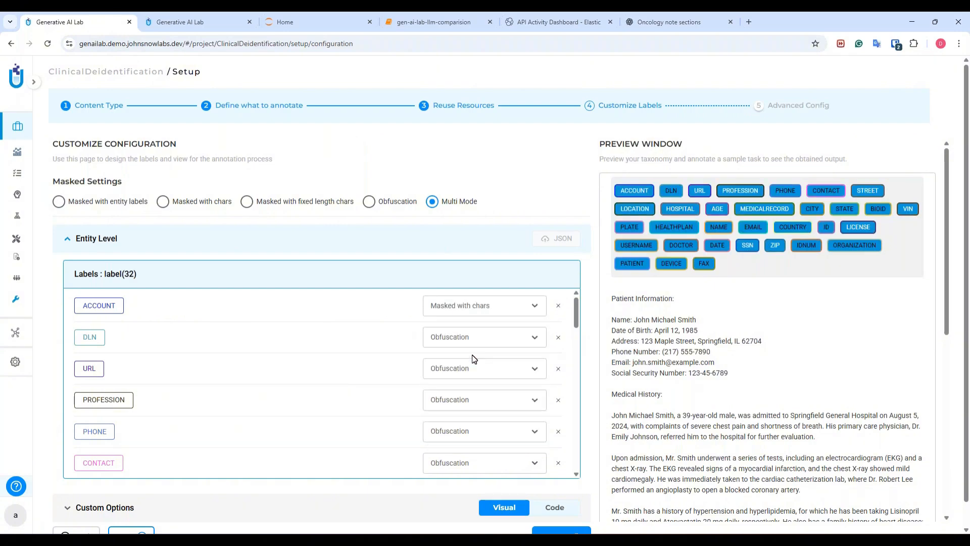
pyautogui.click(466, 374)
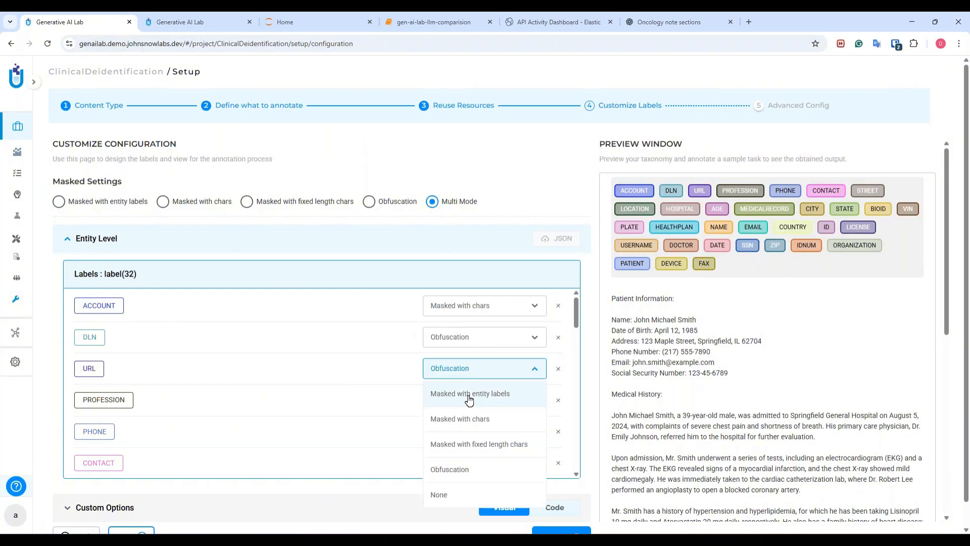
pyautogui.click(474, 399)
pyautogui.moveTo(577, 318); pyautogui.dragTo(577, 331)
pyautogui.click(497, 319)
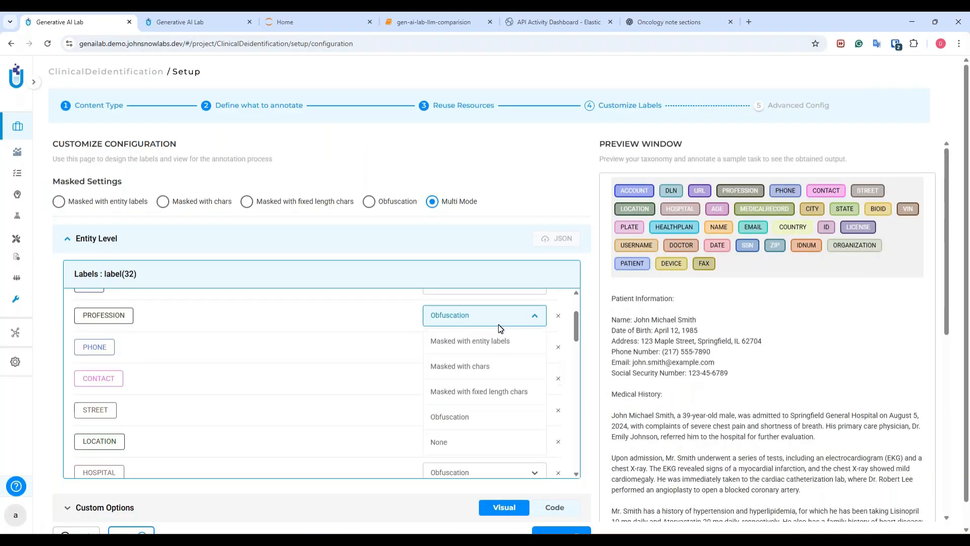
pyautogui.click(499, 345)
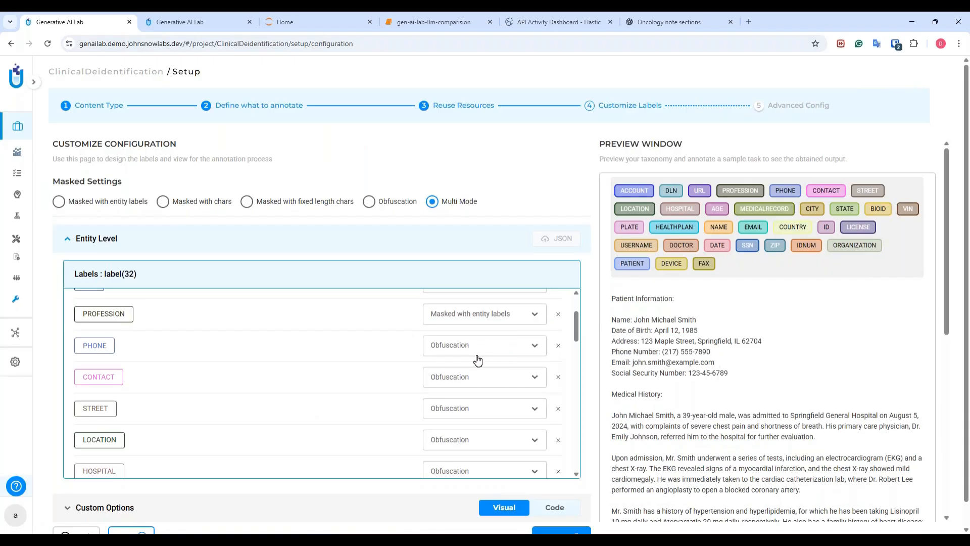
# Step: Choose Obfuscation for the CITY label and Masked with chars for the STATE label
pyautogui.scroll(-3, 477, 359)
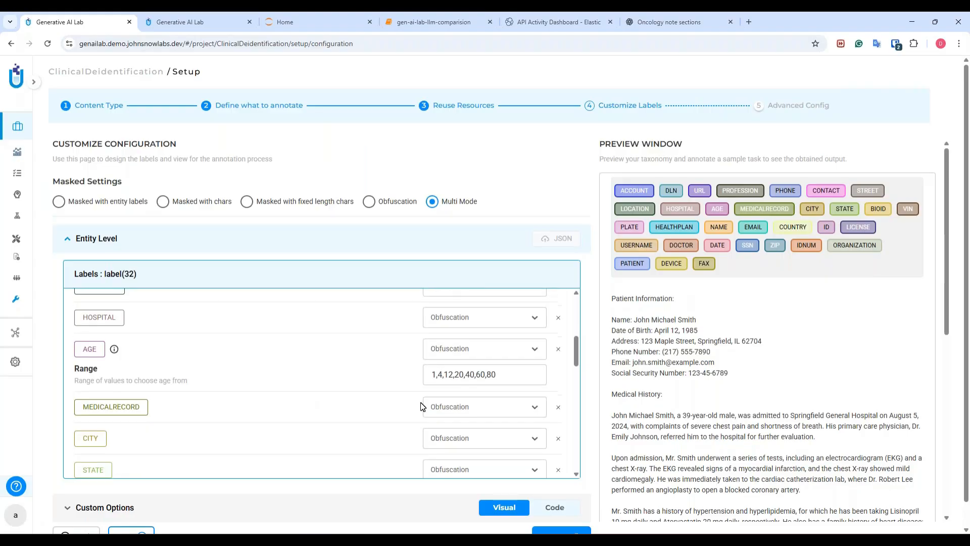
pyautogui.scroll(-1, 430, 402)
pyautogui.click(478, 378)
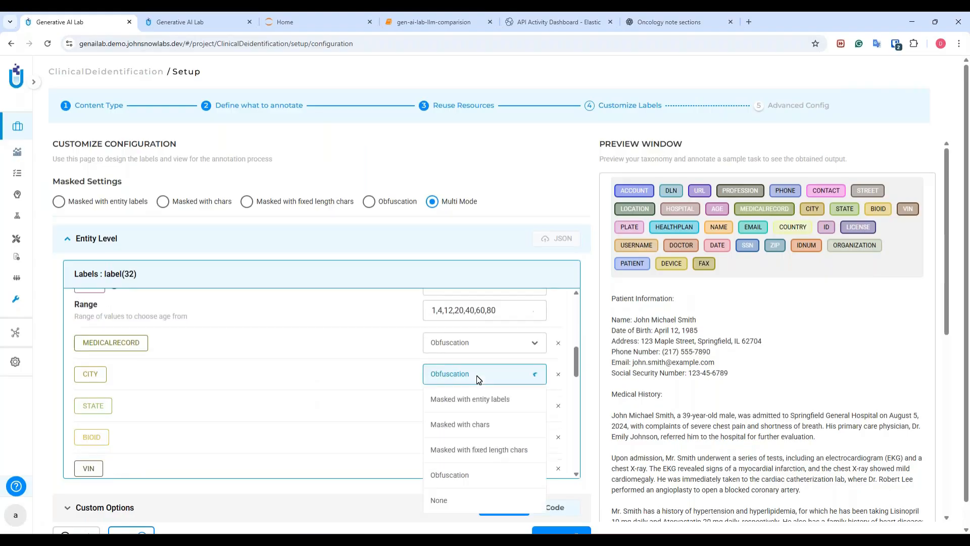
pyautogui.click(470, 475)
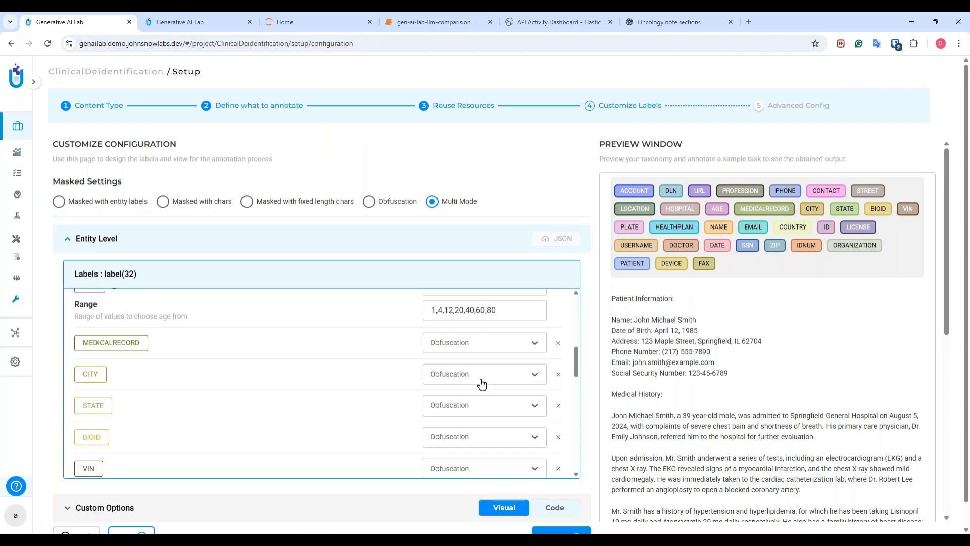
pyautogui.click(470, 407)
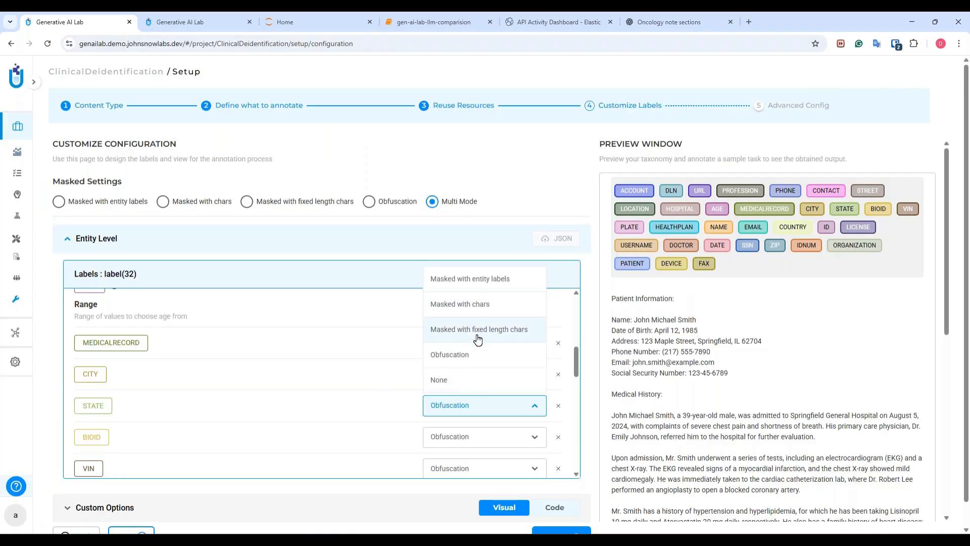
pyautogui.click(488, 310)
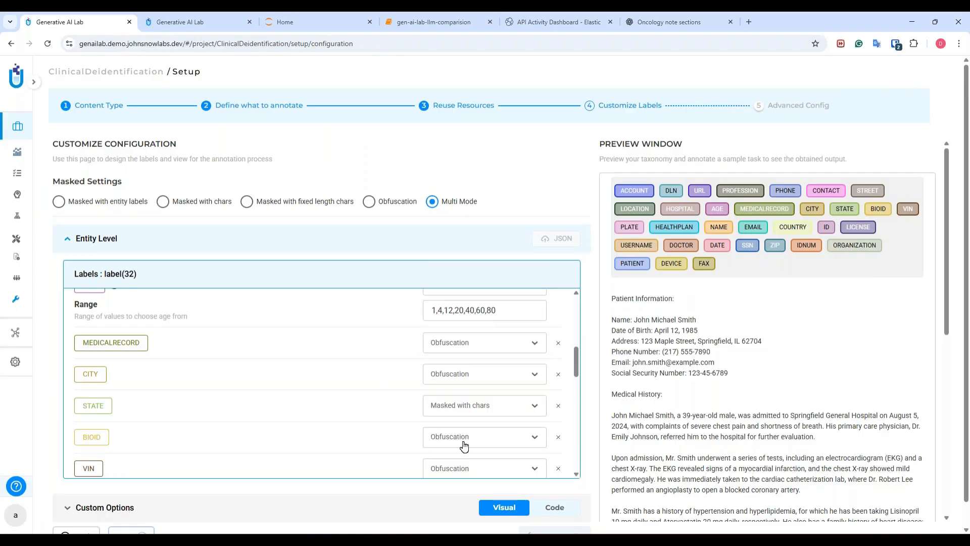
# Step: Set the EMAIL label to Masked with fixed length chars
pyautogui.scroll(-3, 461, 442)
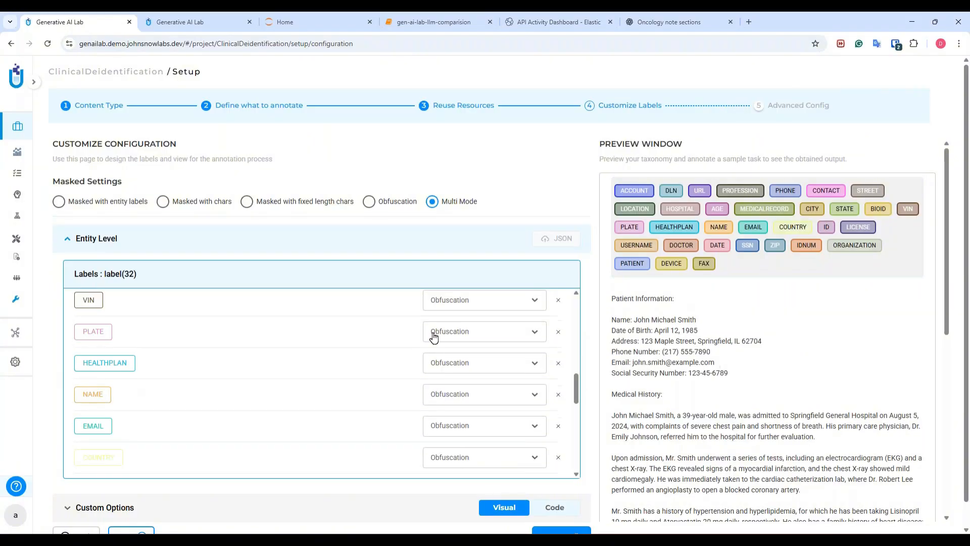
pyautogui.click(449, 400)
pyautogui.click(450, 401)
pyautogui.click(439, 426)
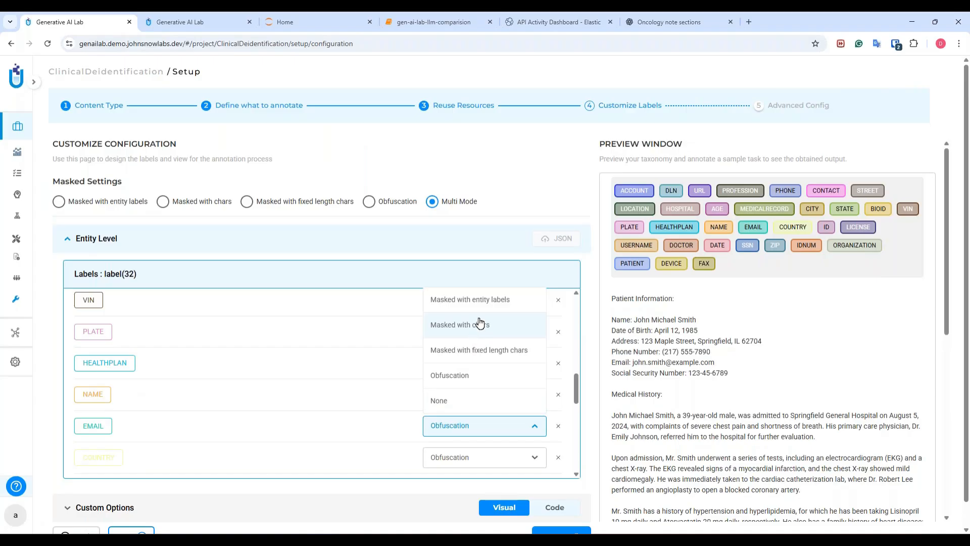
pyautogui.click(486, 349)
# Step: Examine the masking settings of the remaining labels, especially the DATE label's Shift By list of values
pyautogui.scroll(-2, 550, 368)
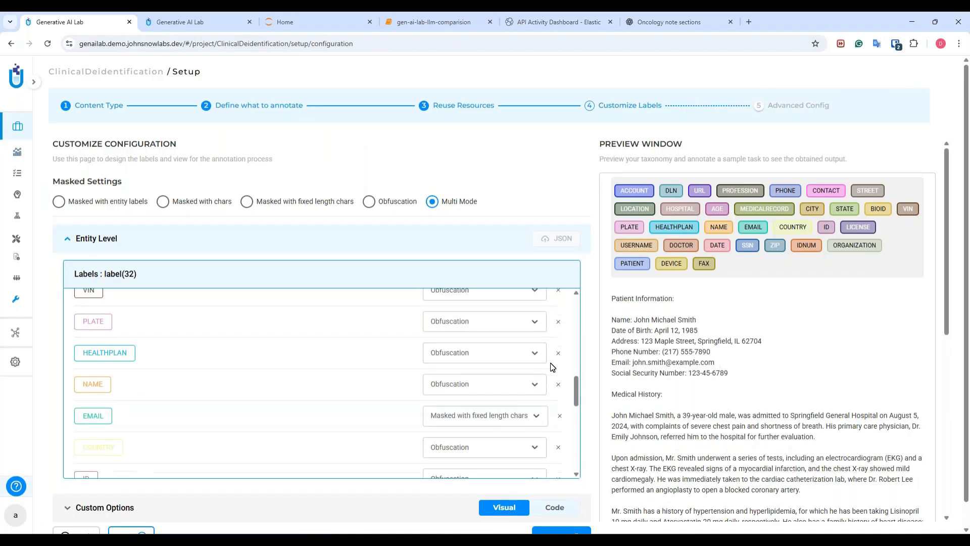
pyautogui.scroll(-2, 624, 370)
pyautogui.scroll(-3, 402, 385)
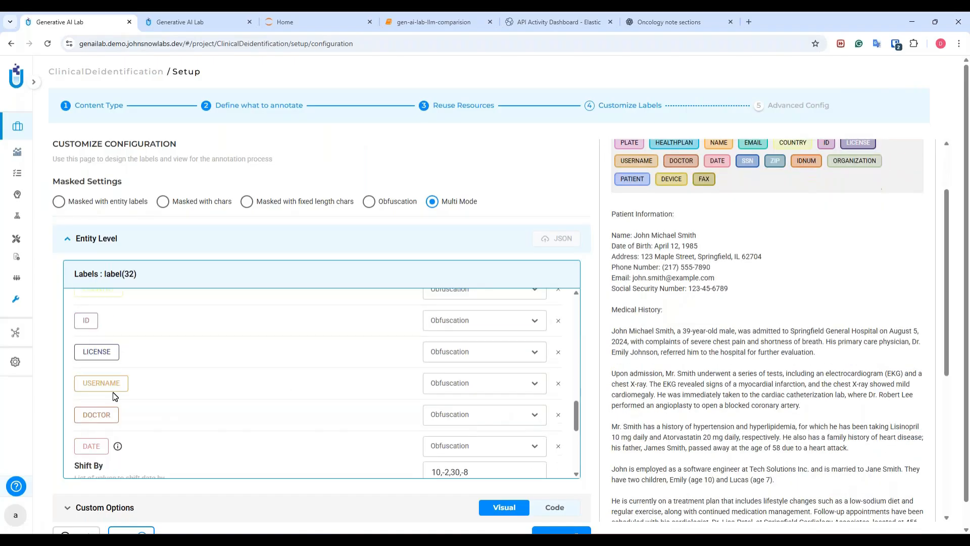
pyautogui.scroll(-2, 117, 396)
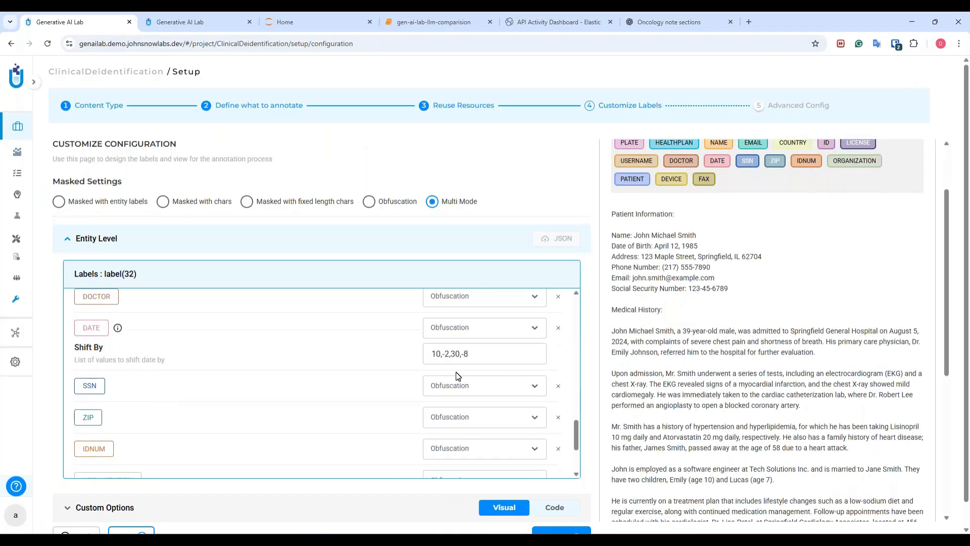
pyautogui.scroll(2, 182, 358)
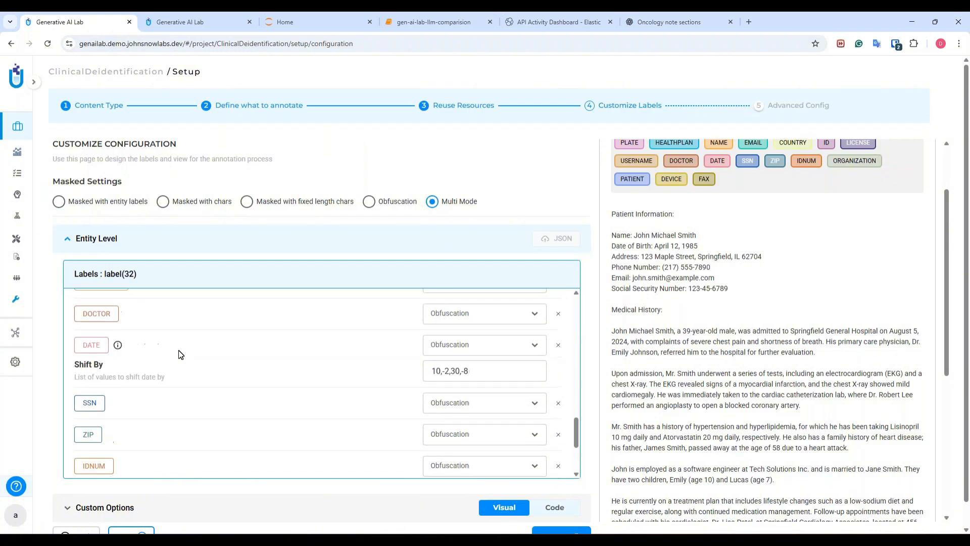
pyautogui.scroll(-1, 119, 378)
pyautogui.click(482, 371)
pyautogui.click(564, 372)
pyautogui.click(441, 370)
pyautogui.doubleClick(436, 370)
pyautogui.click(476, 367)
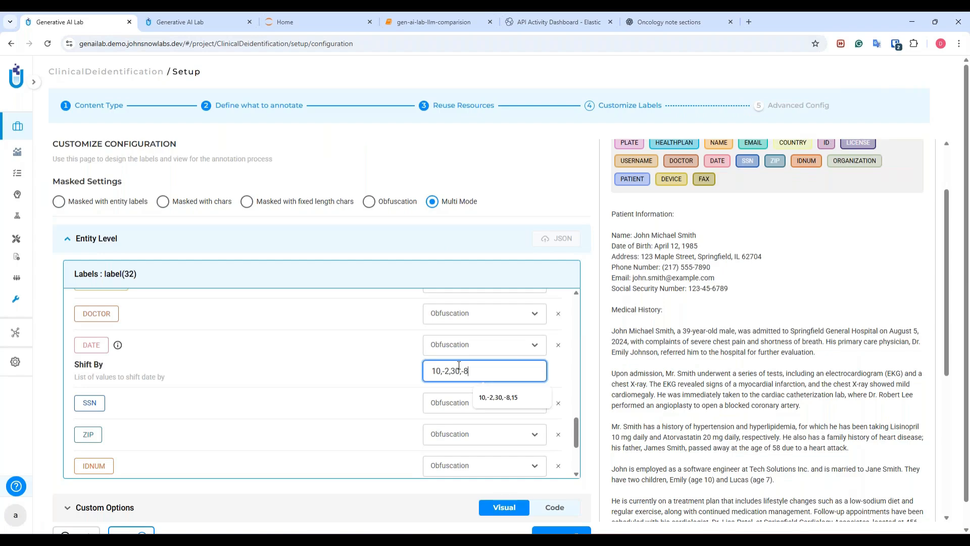
pyautogui.click(333, 373)
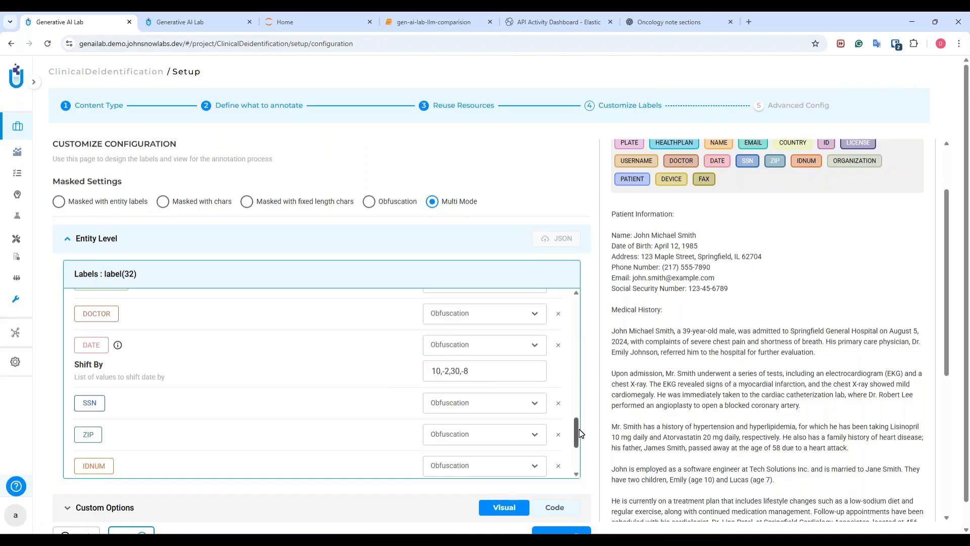
# Step: Save the label configuration and deploy the pre-annotation server with it
pyautogui.moveTo(580, 428); pyautogui.dragTo(533, 477)
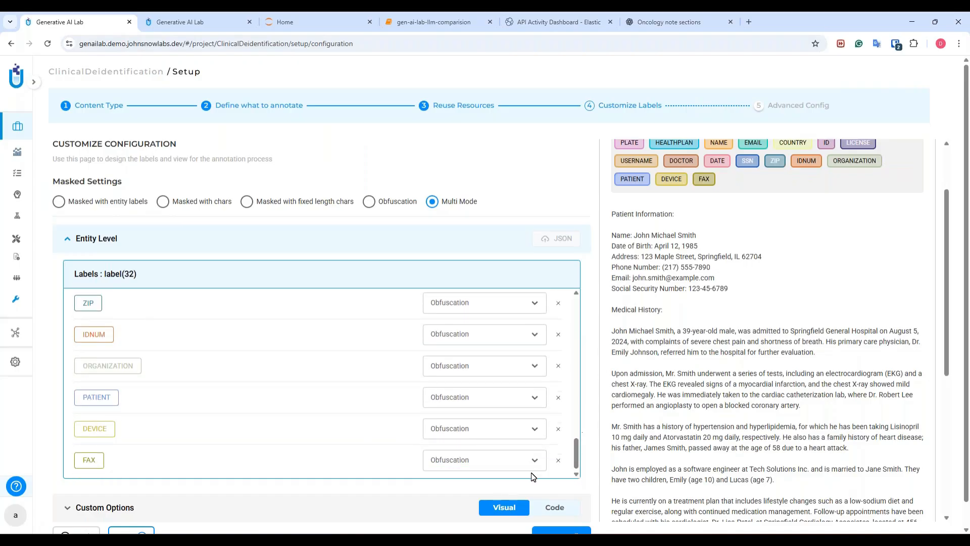
pyautogui.scroll(-1, 560, 510)
pyautogui.click(565, 511)
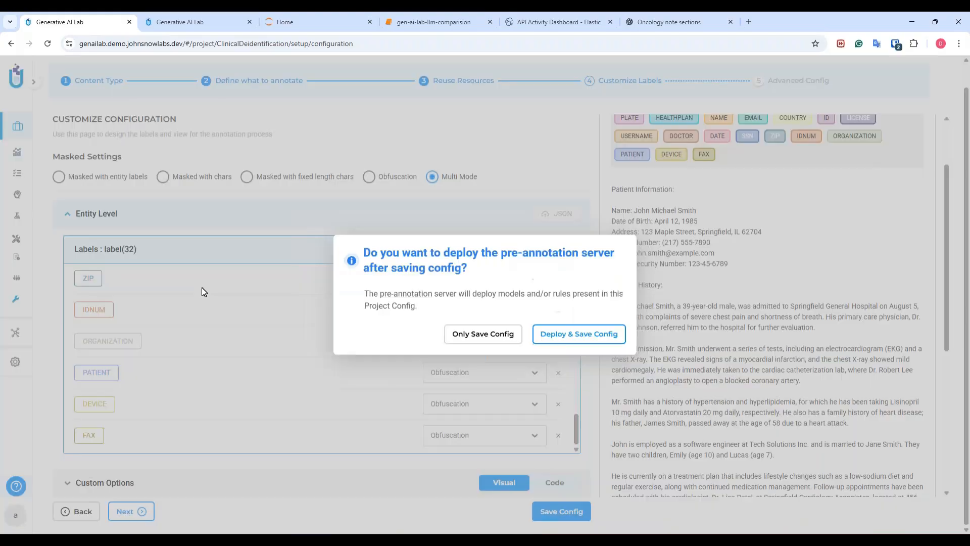
pyautogui.click(566, 336)
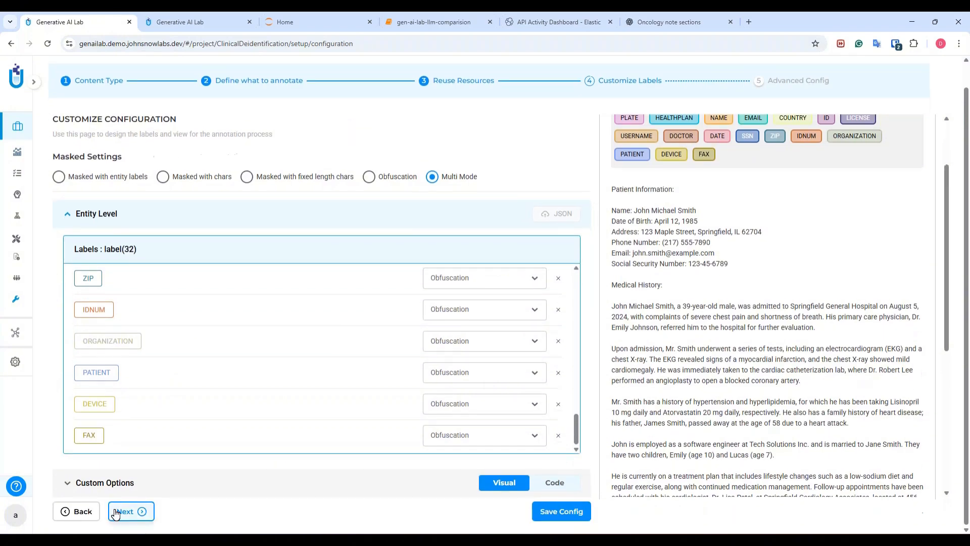
# Step: Proceed to the advanced configuration, view the project configuration help, and save the project config without deploying anything
pyautogui.click(116, 512)
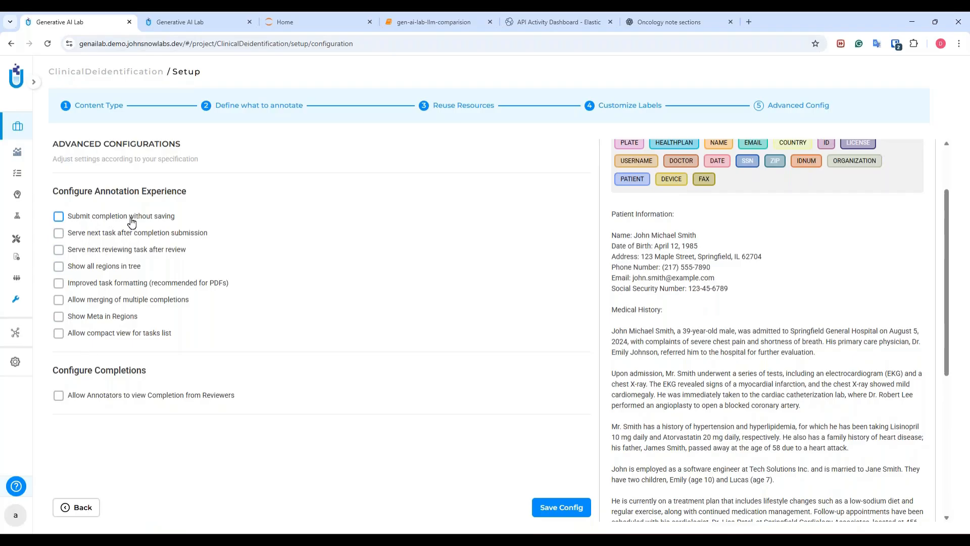
pyautogui.click(17, 488)
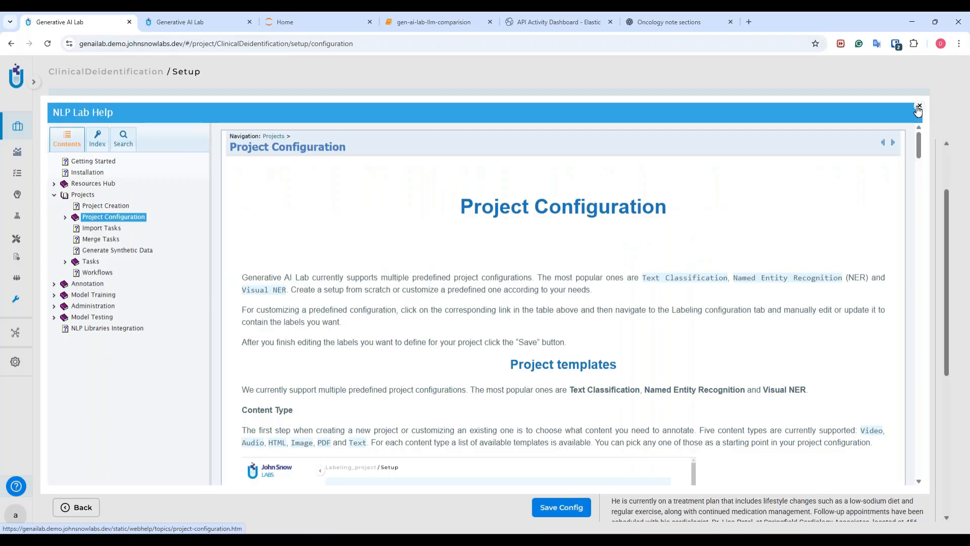
pyautogui.click(916, 107)
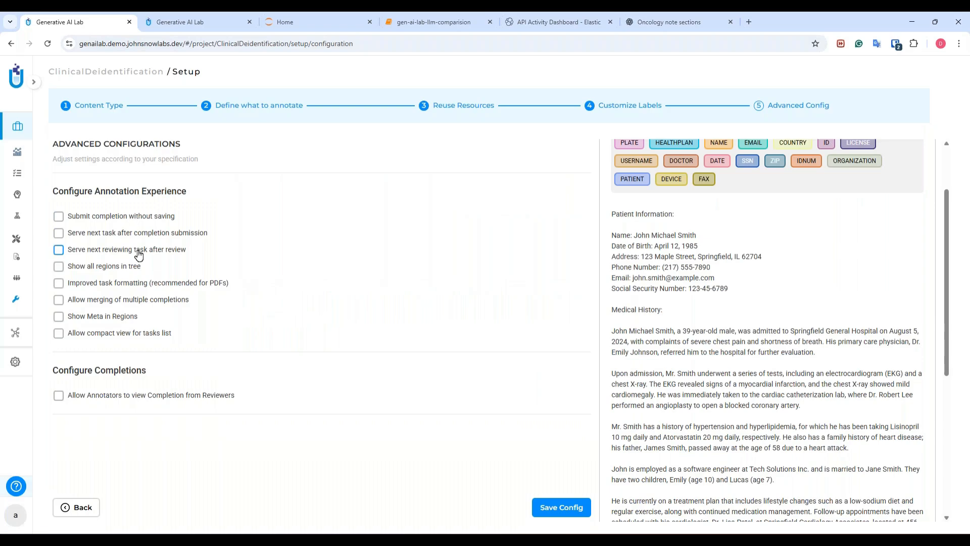
pyautogui.click(545, 511)
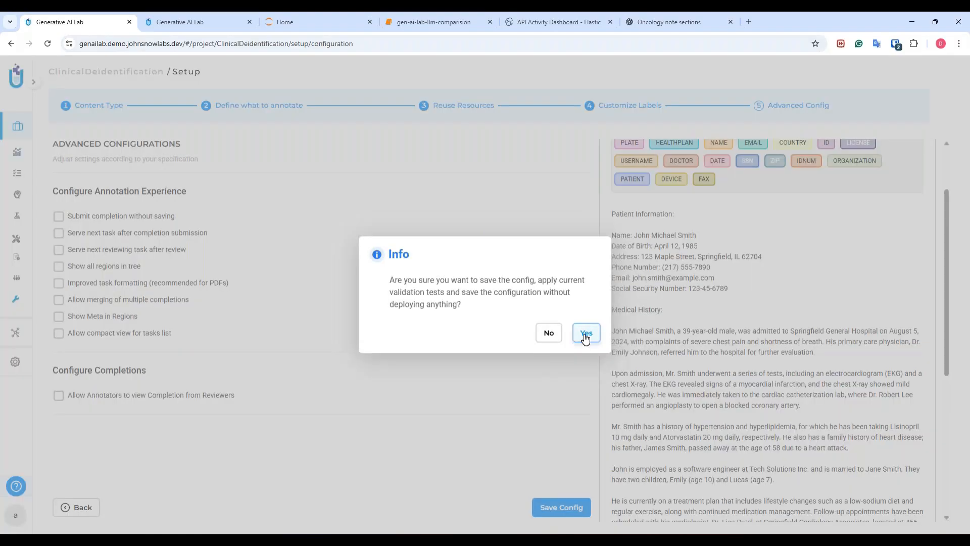
pyautogui.click(585, 337)
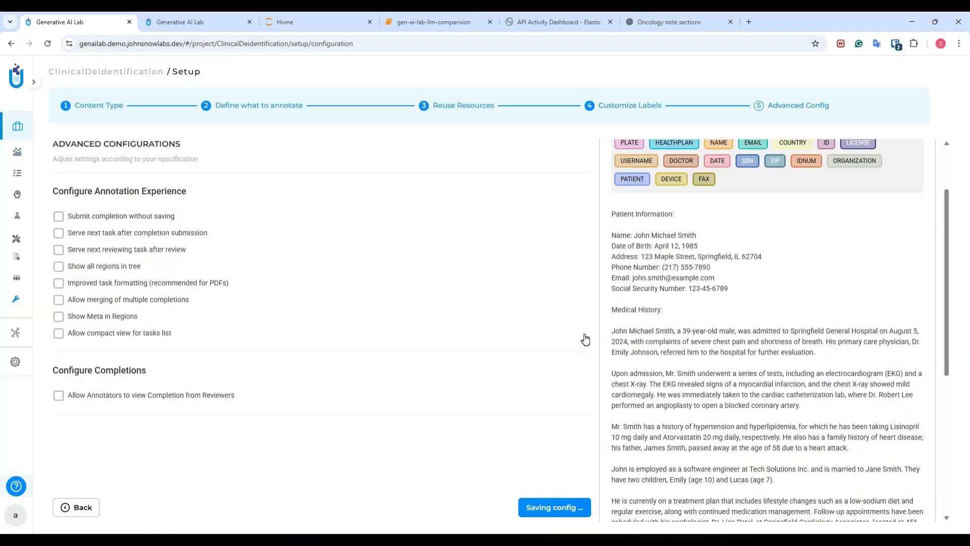
# Step: Import the Synthetic PHI notes JSON file from the De-Identification folder as project tasks and return to the task list
pyautogui.click(15, 175)
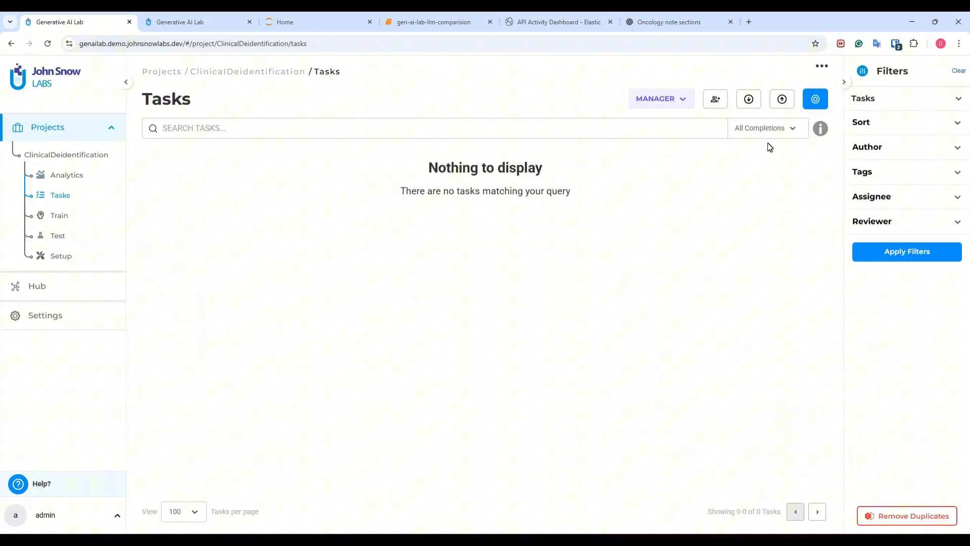
pyautogui.click(750, 100)
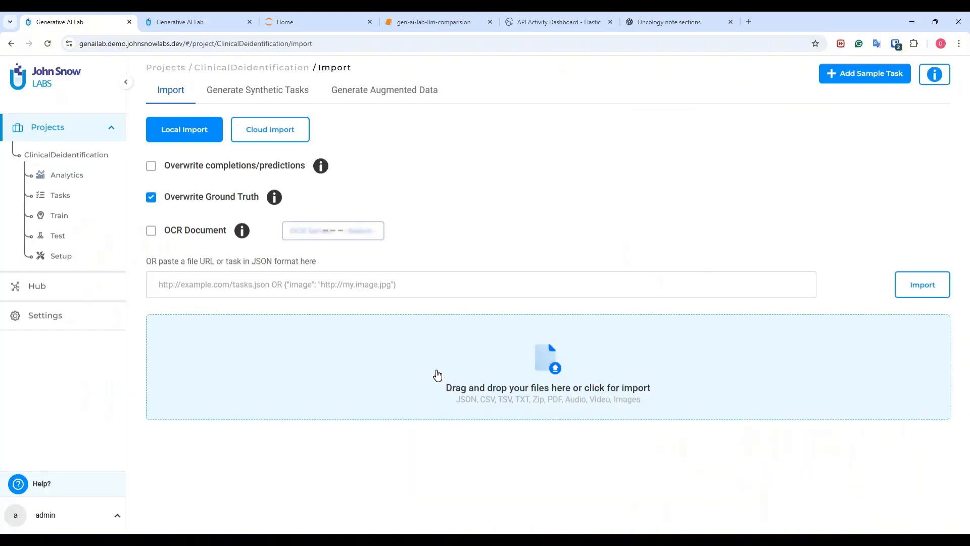
pyautogui.click(434, 367)
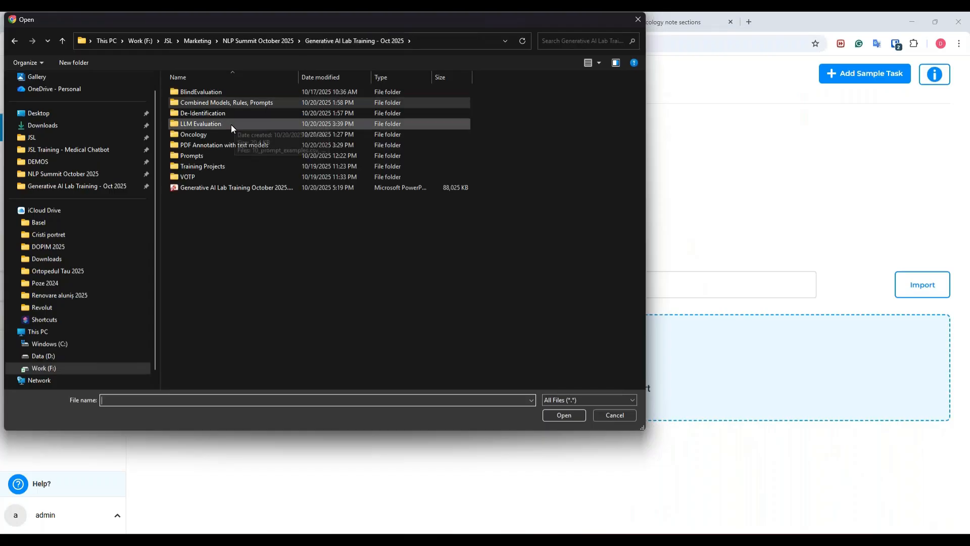
pyautogui.doubleClick(226, 115)
pyautogui.click(229, 103)
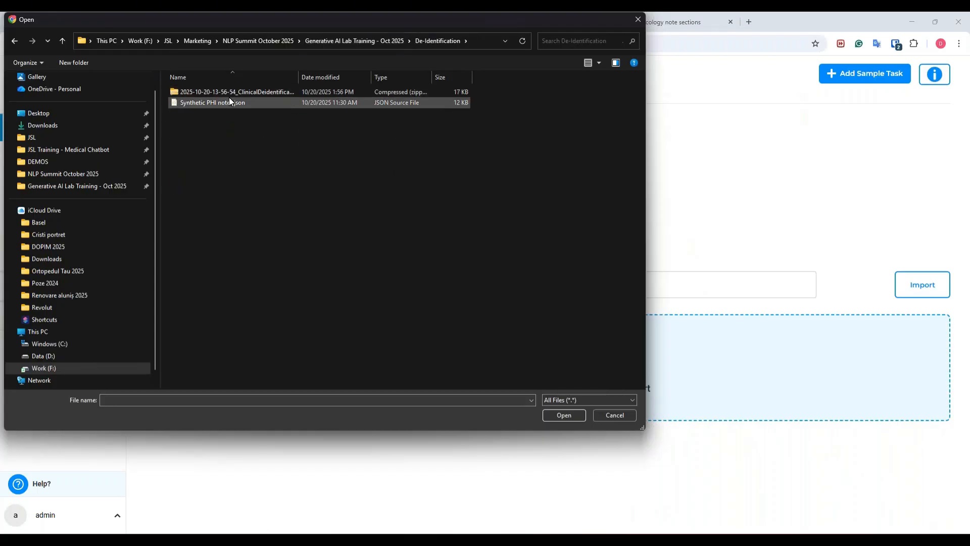
pyautogui.click(556, 416)
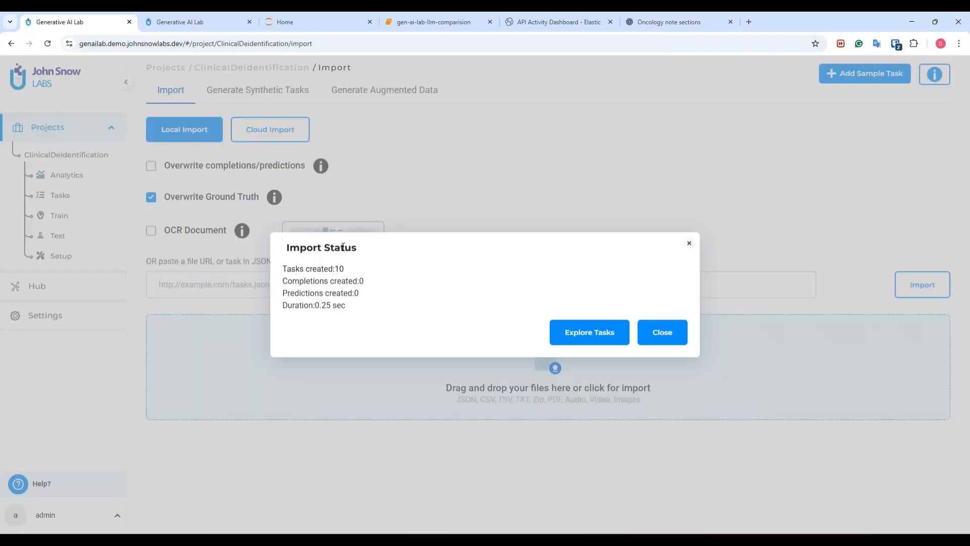
pyautogui.click(569, 332)
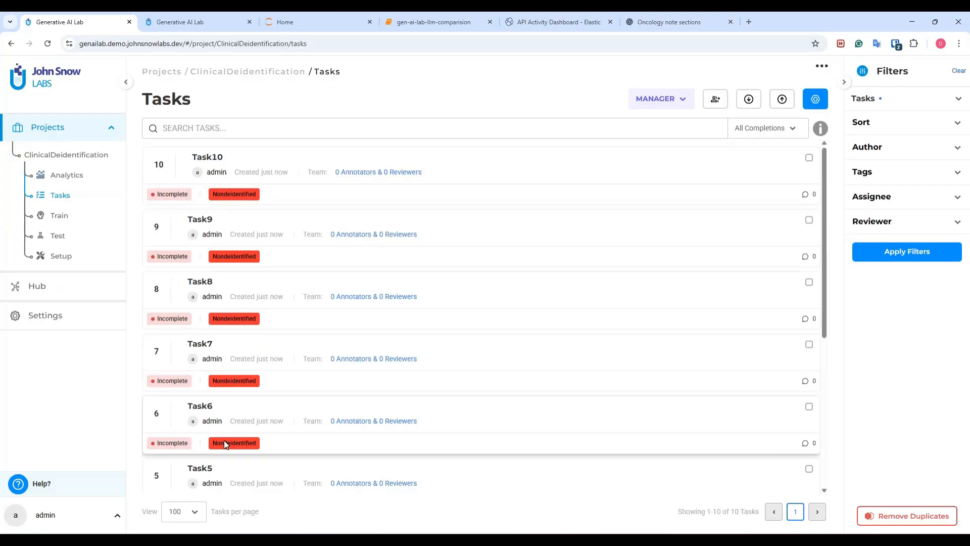
# Step: Run Identify PHI/PII on the current page's tasks using the ClinicalDeidentification server
pyautogui.scroll(-3, 234, 184)
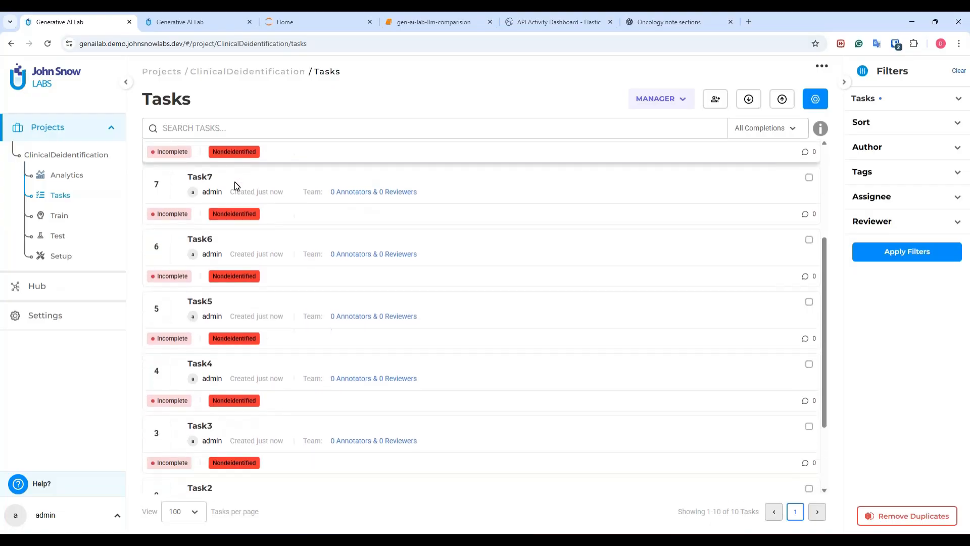
pyautogui.scroll(3, 228, 252)
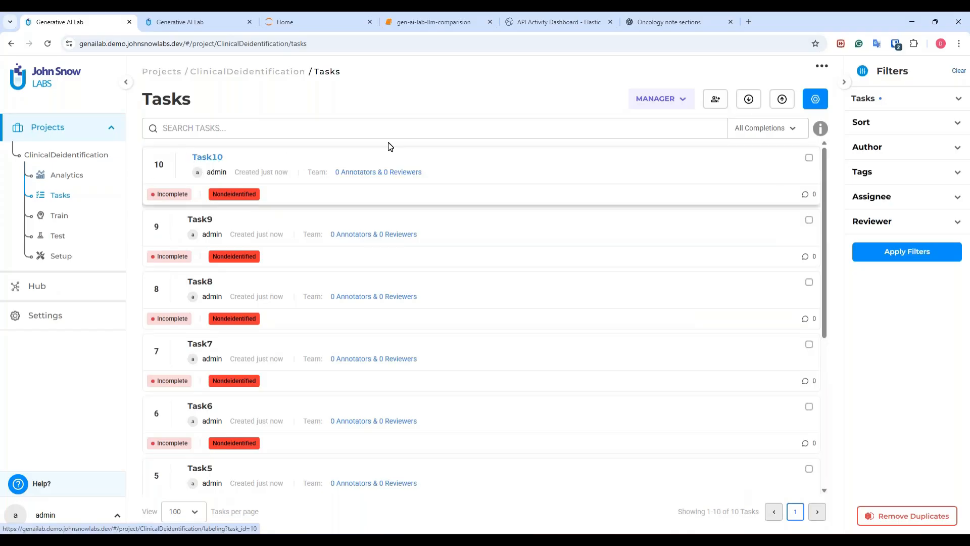
pyautogui.click(814, 101)
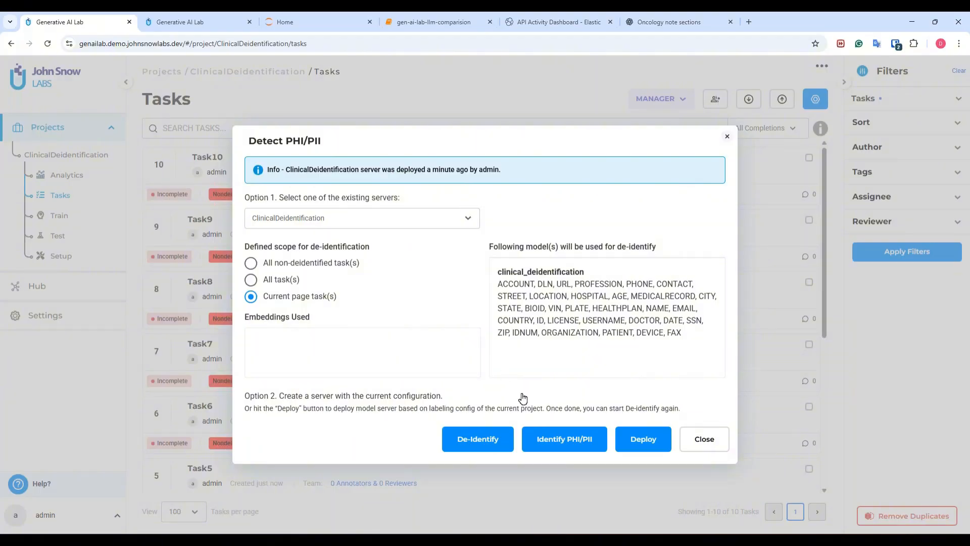
pyautogui.click(566, 440)
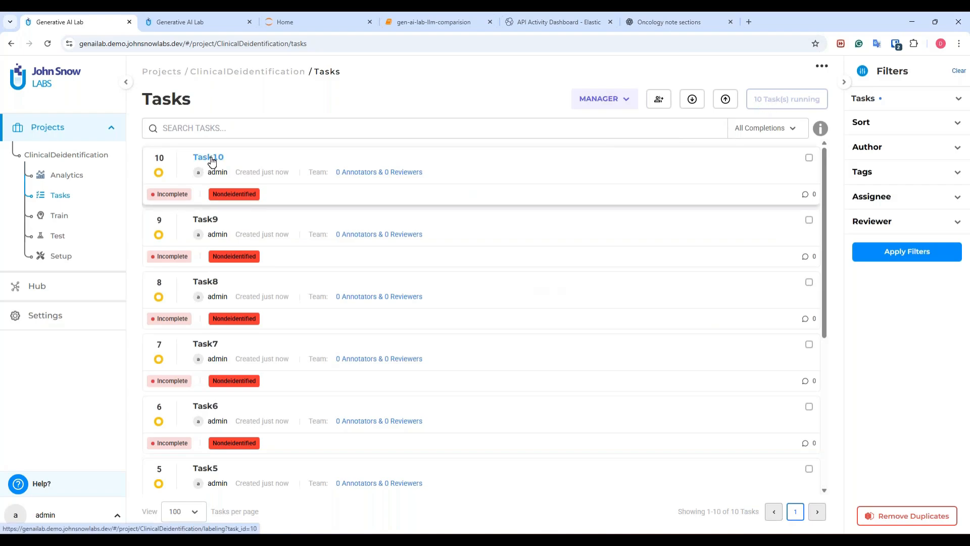
# Step: Open Task1 from the task list and accept its predicted PHI annotations
pyautogui.scroll(-5, 455, 273)
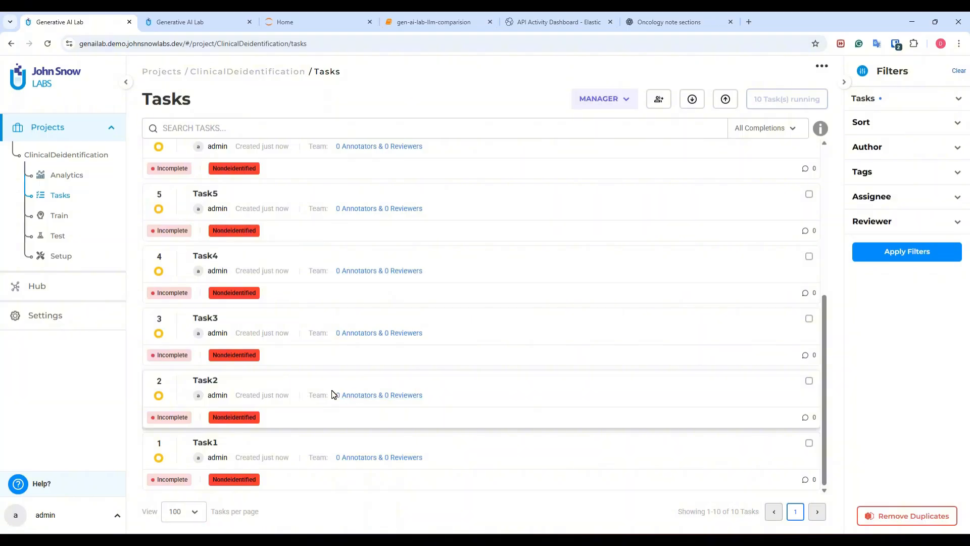
pyautogui.scroll(5, 320, 394)
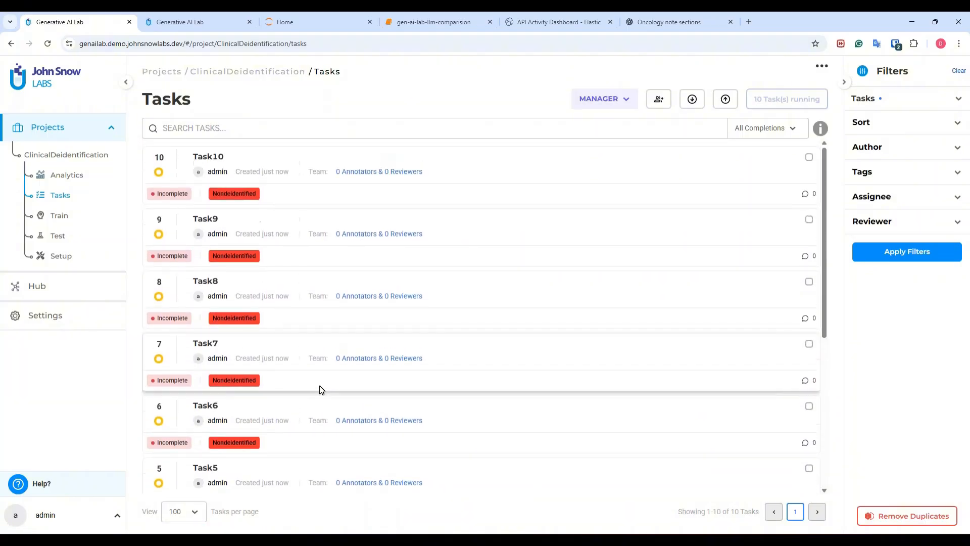
pyautogui.scroll(-4, 320, 394)
pyautogui.scroll(-2, 313, 390)
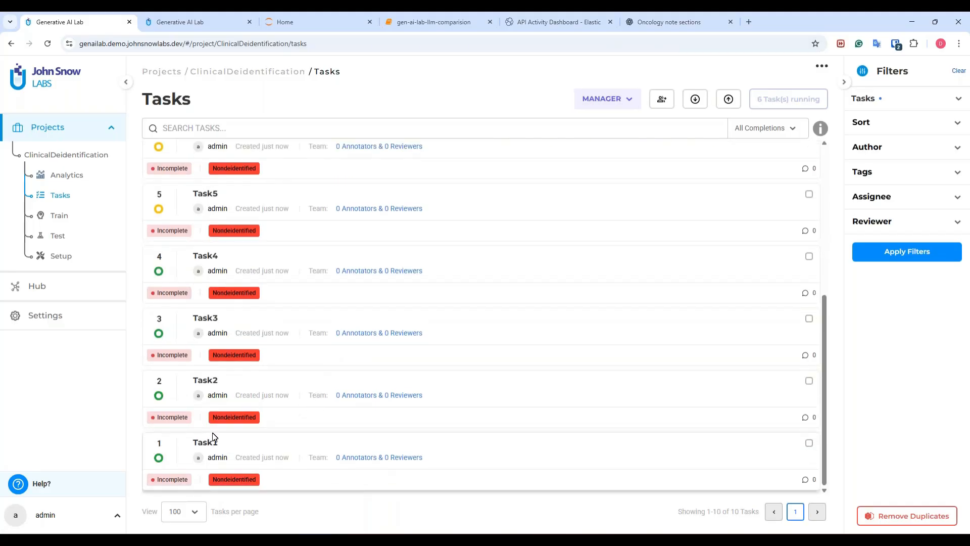
pyautogui.click(205, 443)
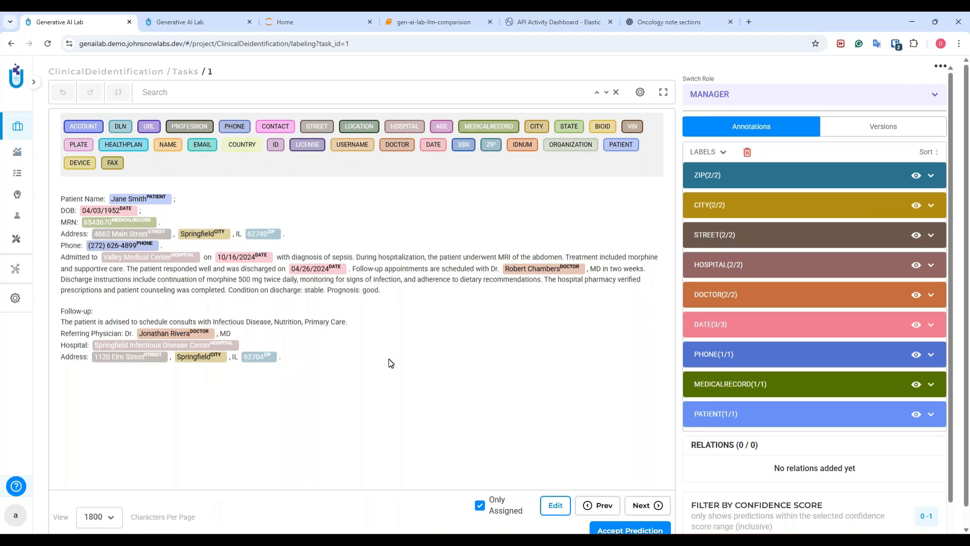
pyautogui.scroll(-1, 652, 506)
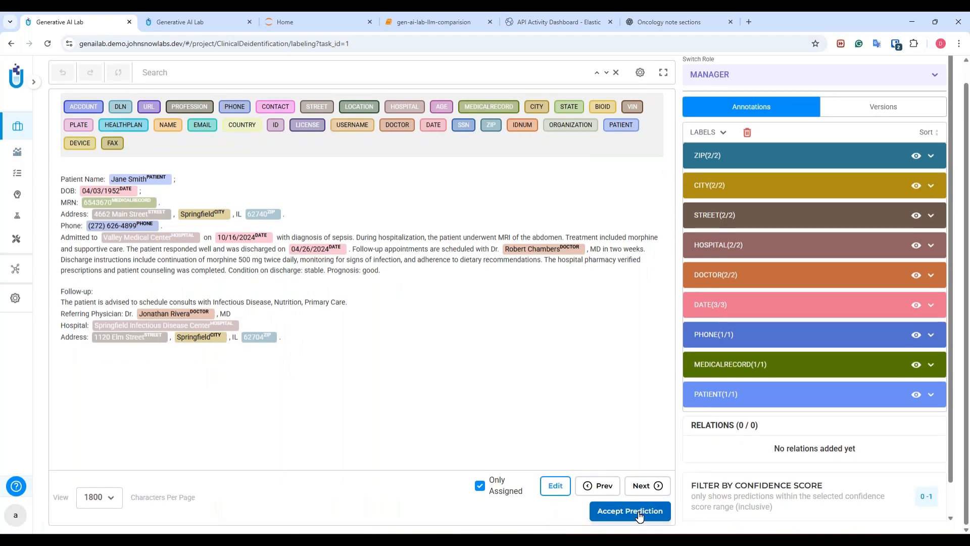
pyautogui.click(639, 515)
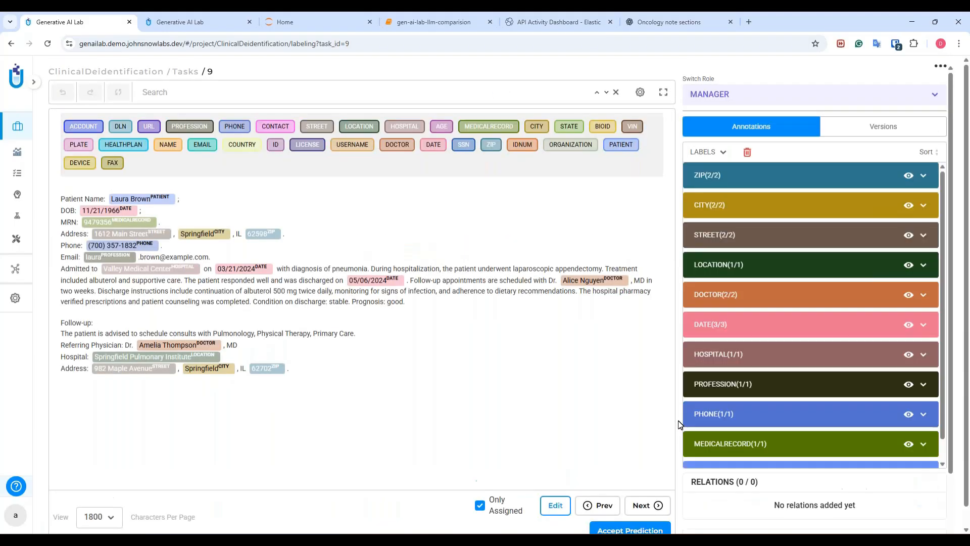
# Step: Skip task 9 without accepting it and accept the predictions for tasks 10 and 4
pyautogui.scroll(-1, 654, 390)
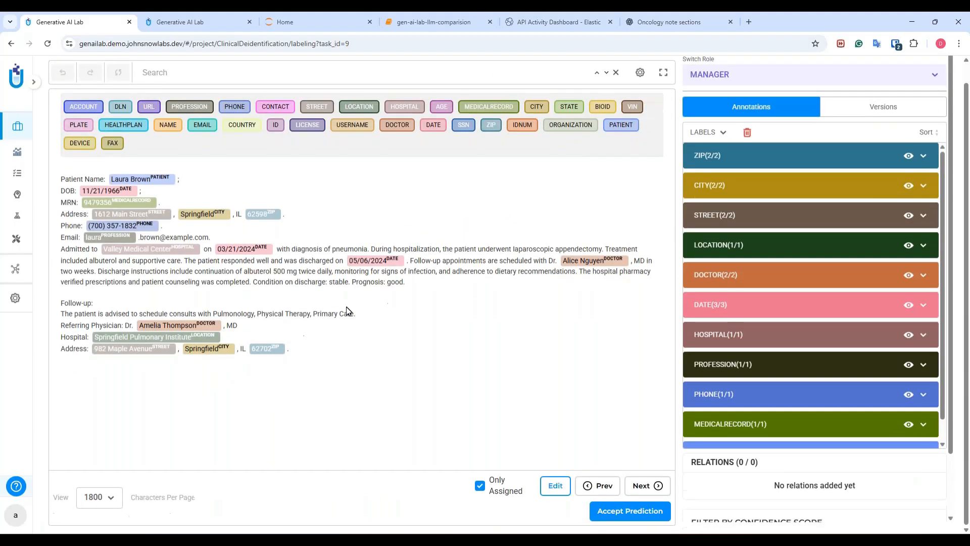
pyautogui.click(637, 484)
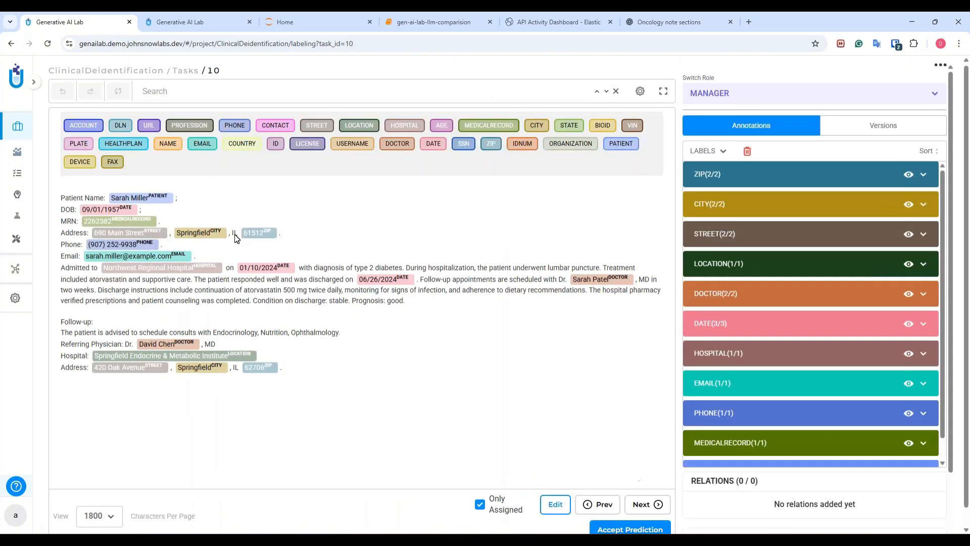
pyautogui.scroll(-1, 252, 331)
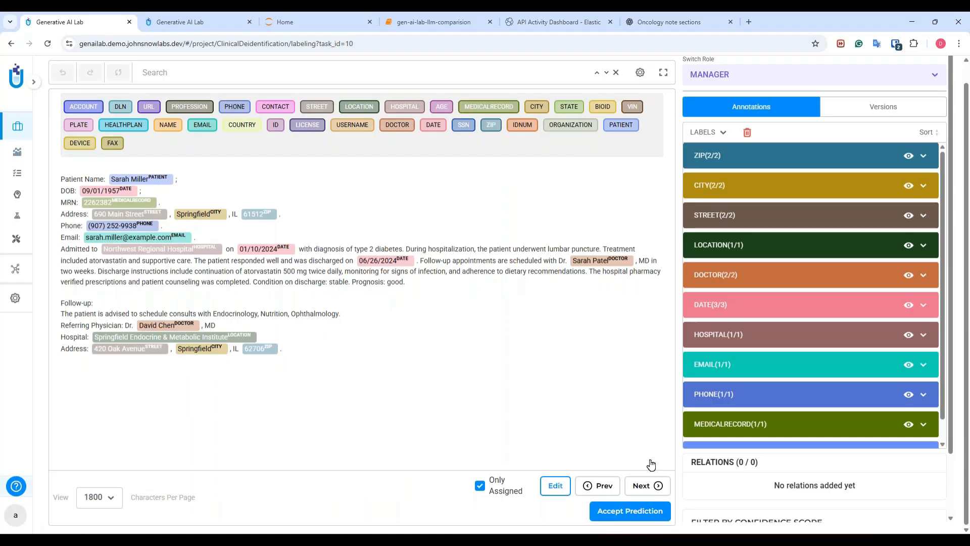
pyautogui.click(630, 511)
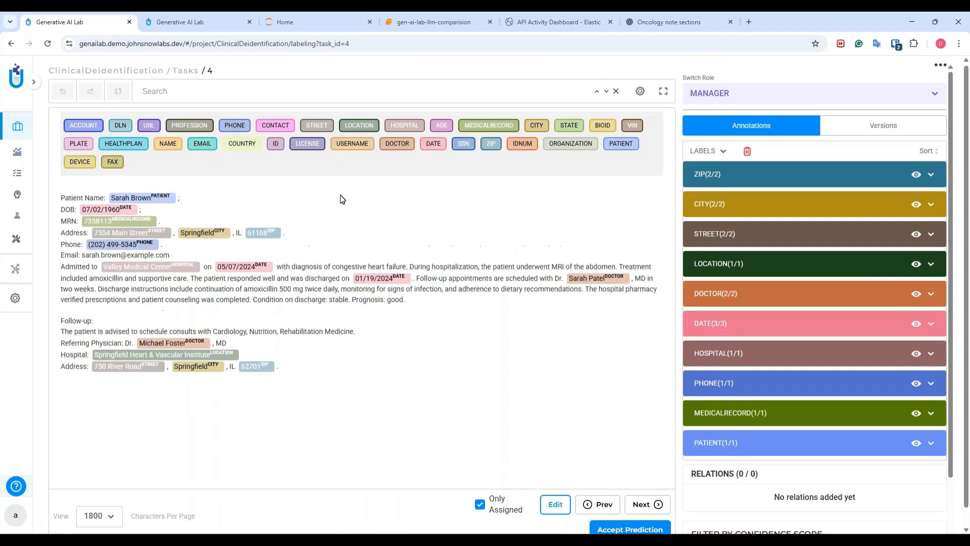
pyautogui.scroll(-1, 293, 361)
pyautogui.click(613, 510)
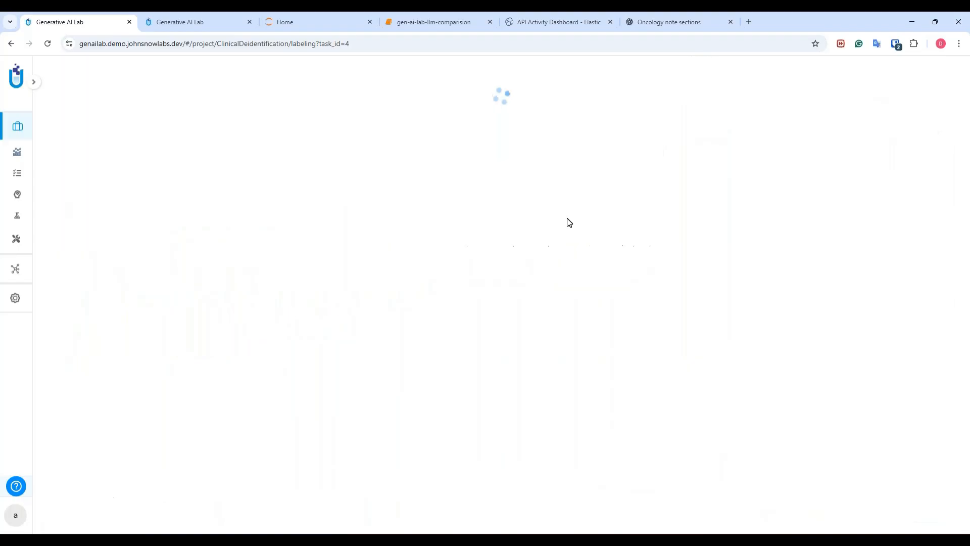
# Step: Return to the task list and run De-Identify on the current page's tasks using the ClinicalDeidentification server
pyautogui.click(178, 75)
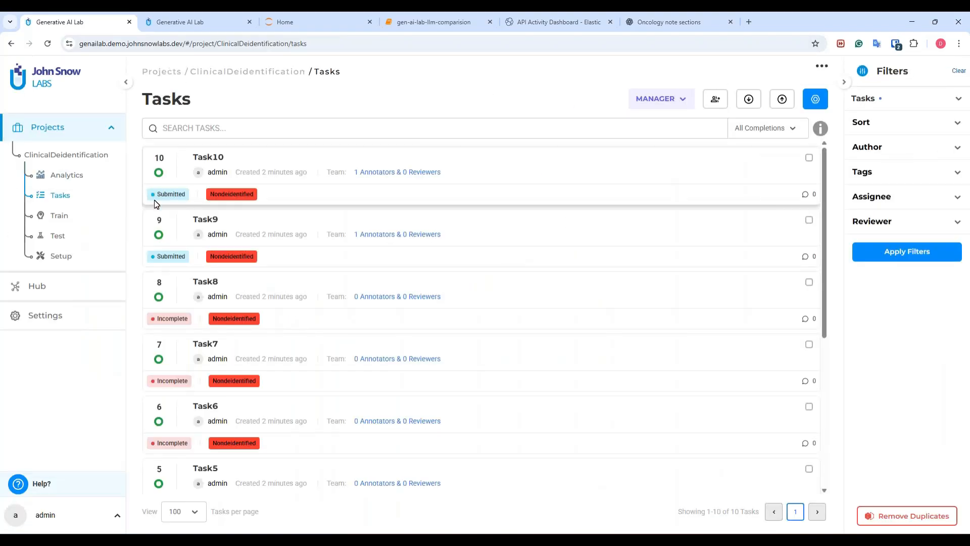
pyautogui.scroll(-4, 180, 298)
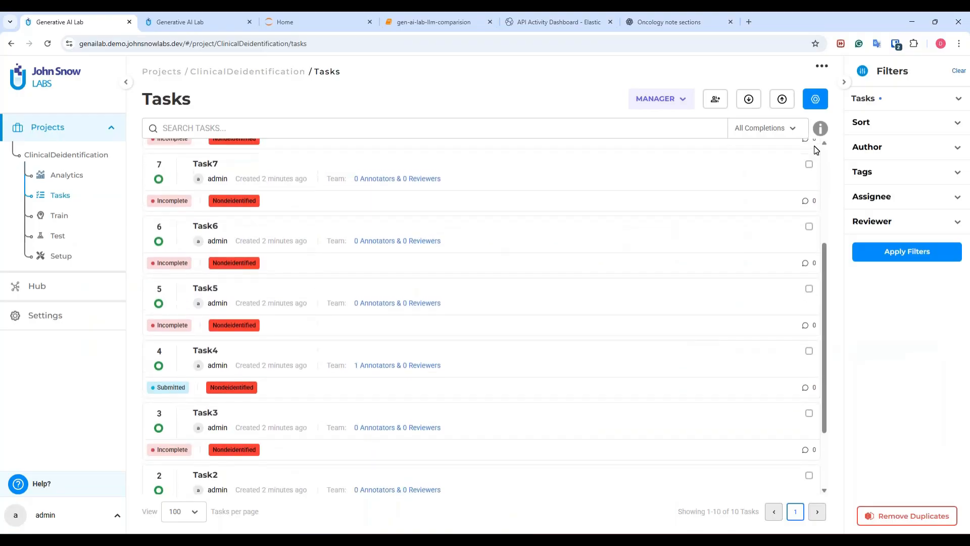
pyautogui.scroll(1, 816, 152)
pyautogui.click(815, 99)
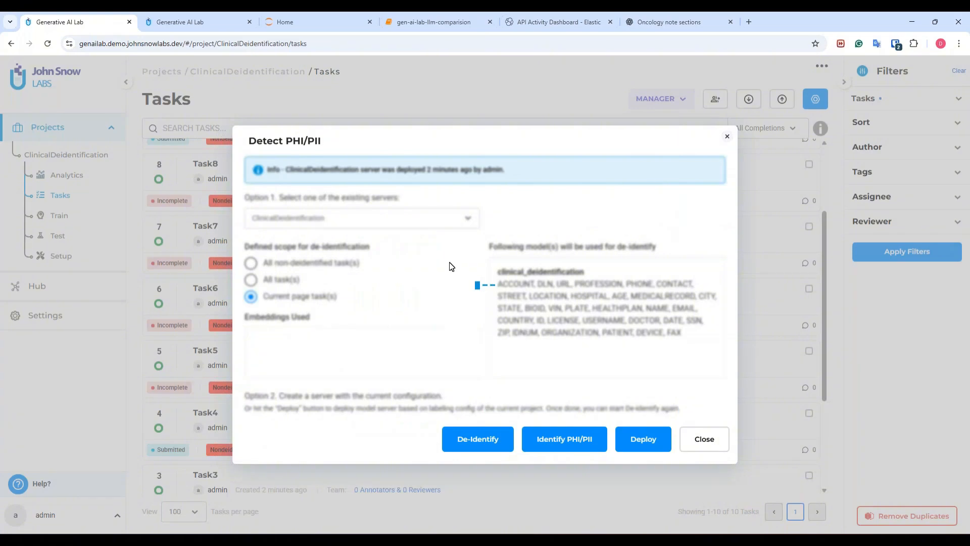
pyautogui.click(469, 441)
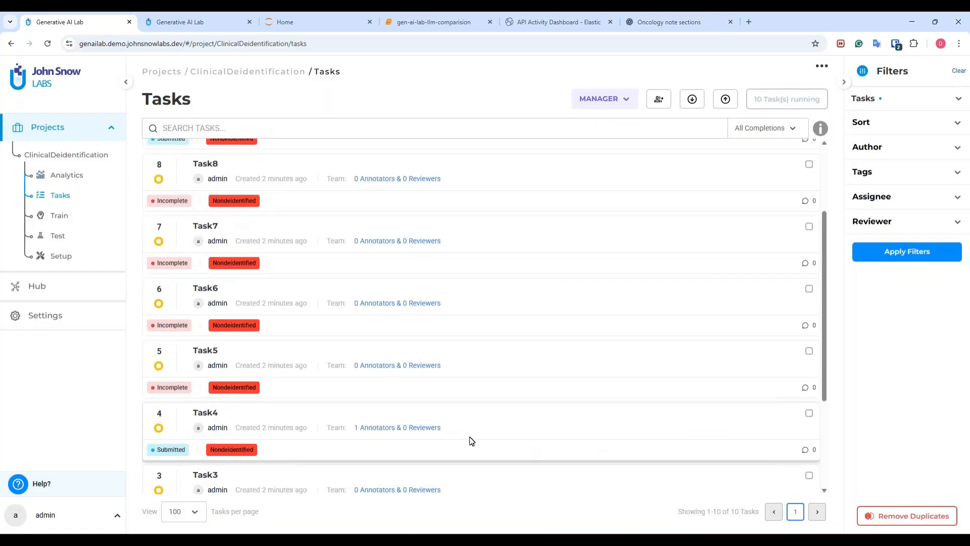
# Step: Check the de-identification status tags of all ten tasks in the task list
pyautogui.scroll(3, 470, 435)
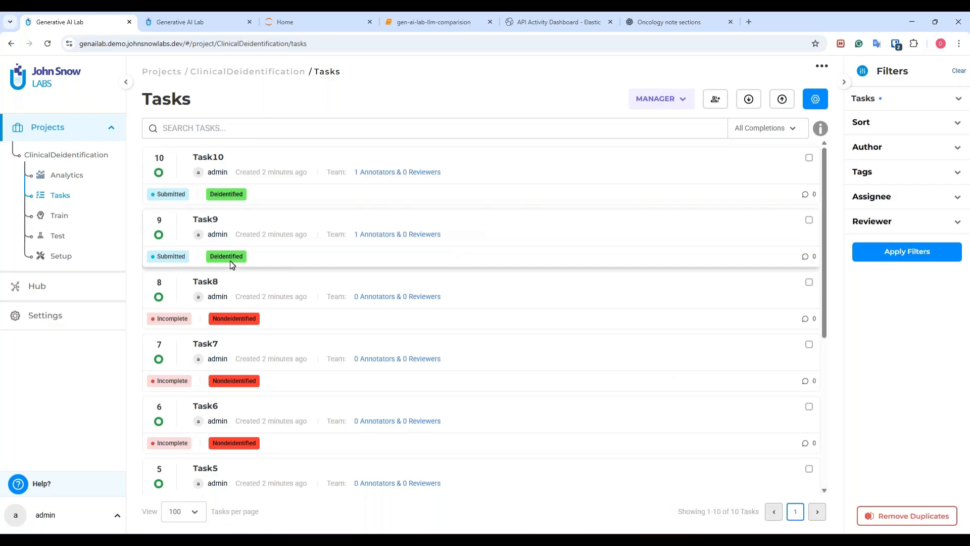
pyautogui.scroll(-3, 232, 265)
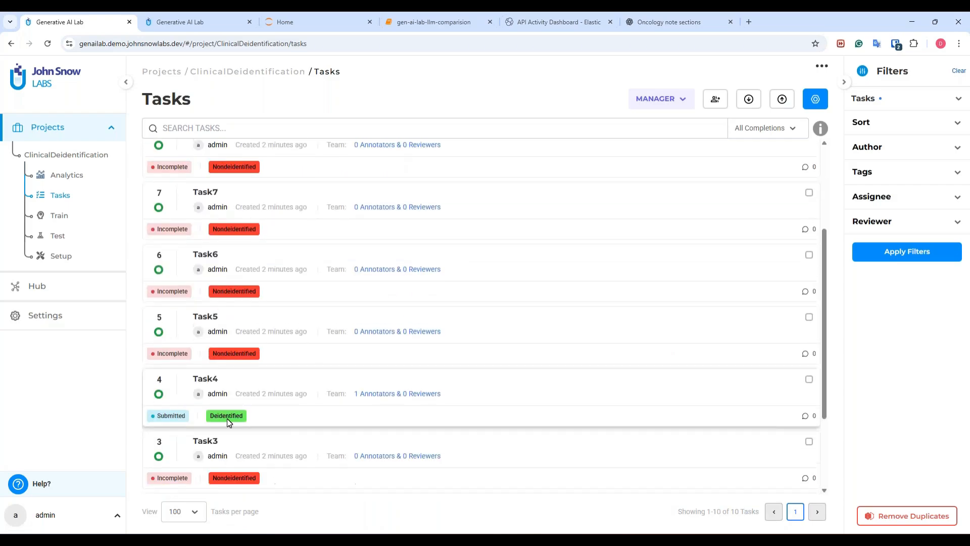
pyautogui.scroll(-3, 237, 411)
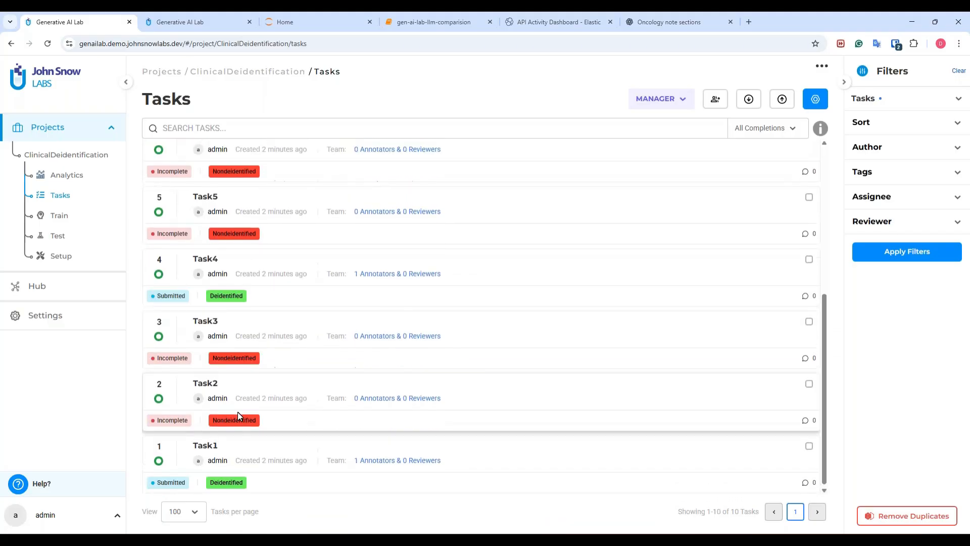
pyautogui.scroll(5, 237, 411)
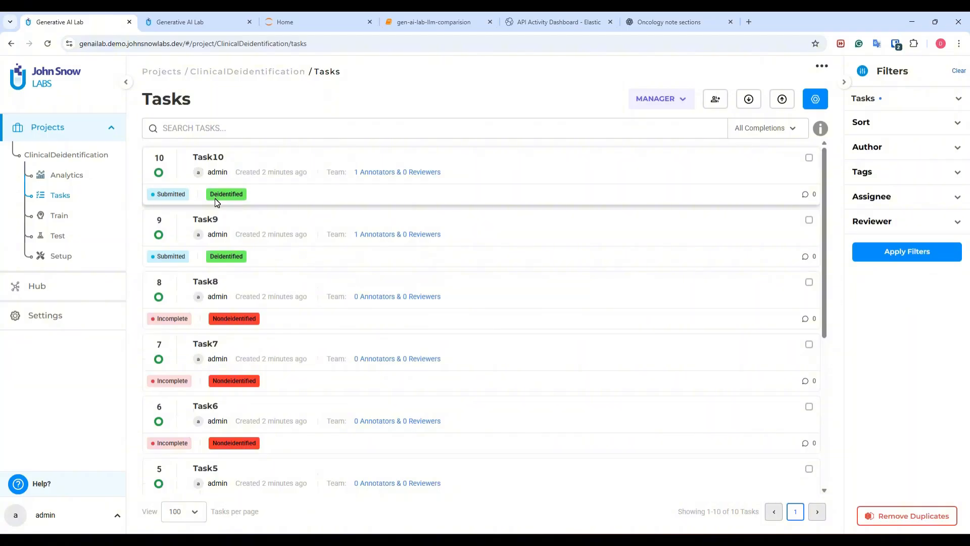
# Step: Open Task10 and compare its submitted completion with the de-identification result in the difference view
pyautogui.click(217, 162)
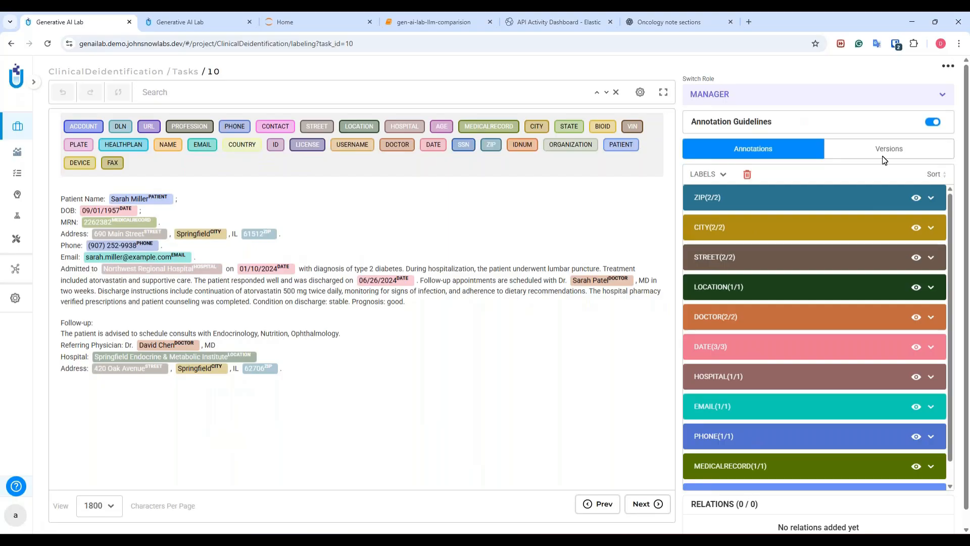
pyautogui.click(915, 152)
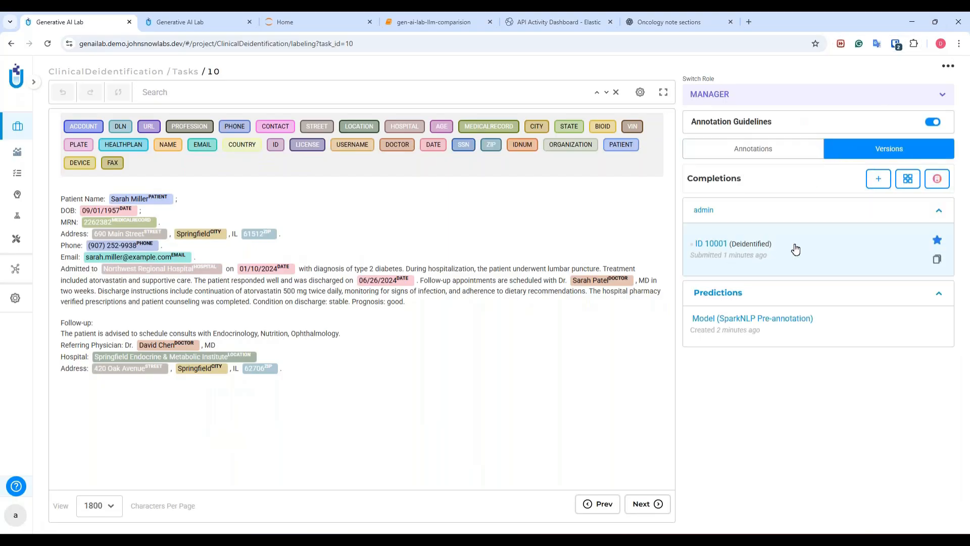
pyautogui.click(937, 180)
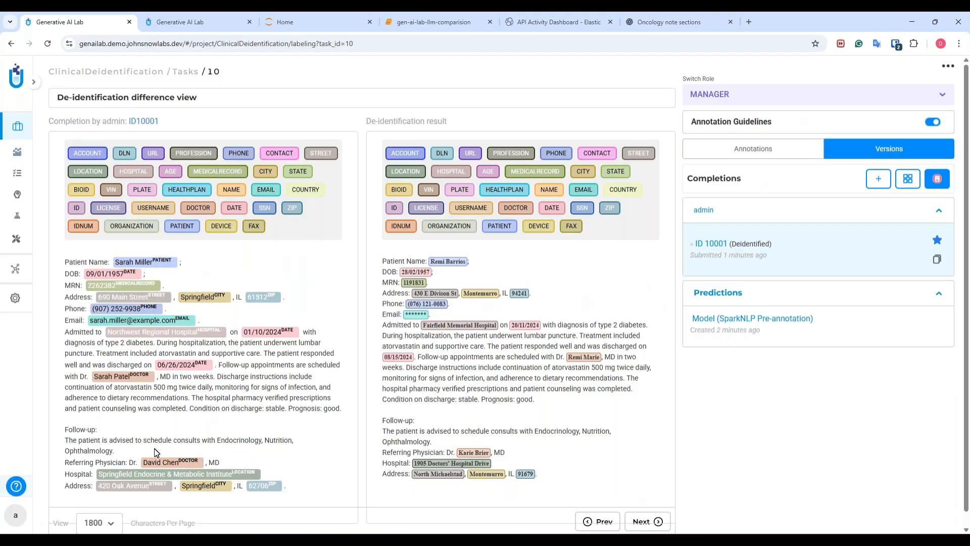
pyautogui.scroll(-1, 242, 368)
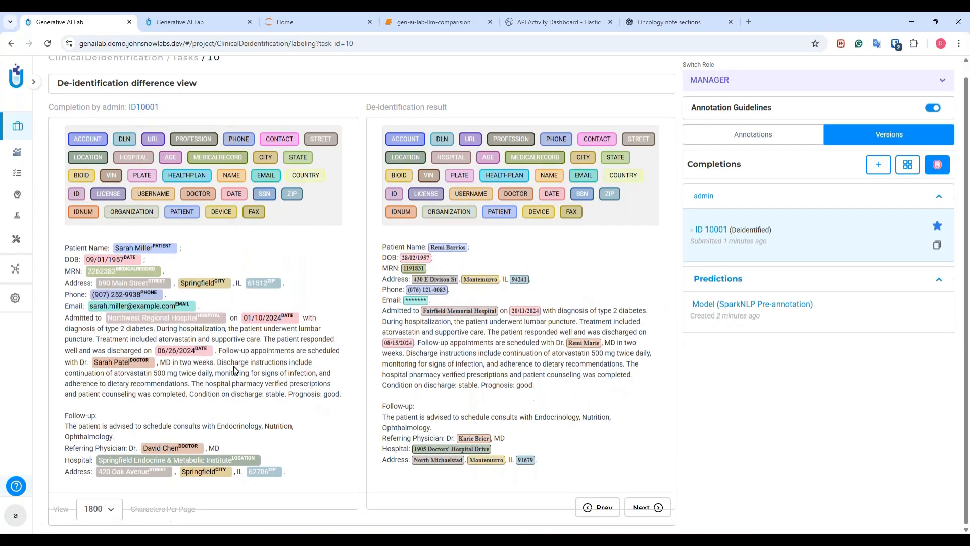
pyautogui.scroll(1, 159, 273)
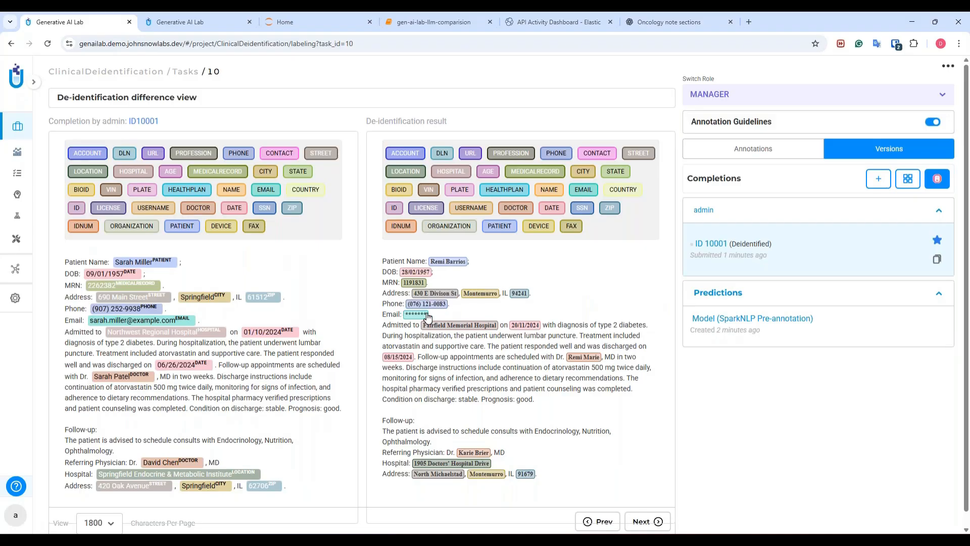
pyautogui.scroll(-1, 424, 313)
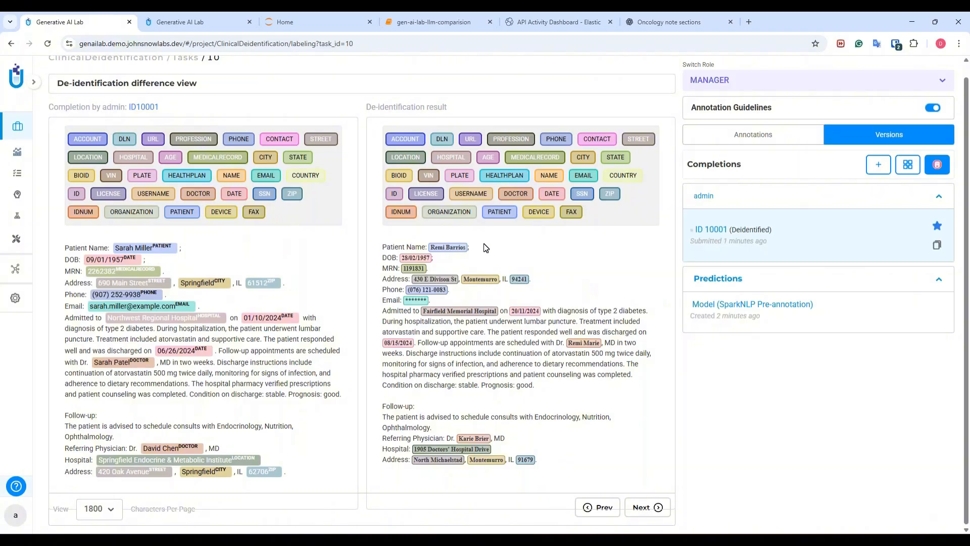
pyautogui.scroll(1, 433, 223)
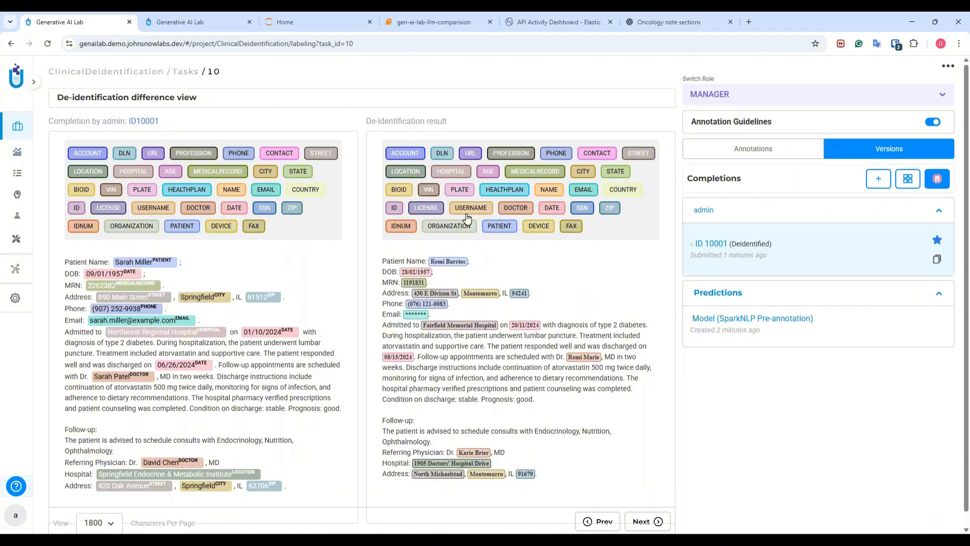
# Step: Examine the project's export options, including export format and Export with De-identification, and go back to the task list
pyautogui.click(184, 69)
pyautogui.click(781, 97)
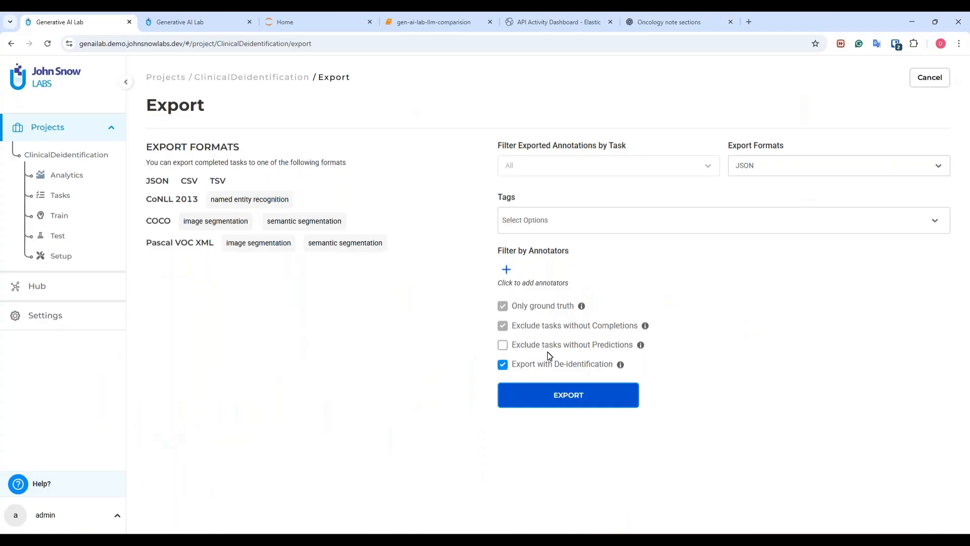
pyautogui.click(57, 198)
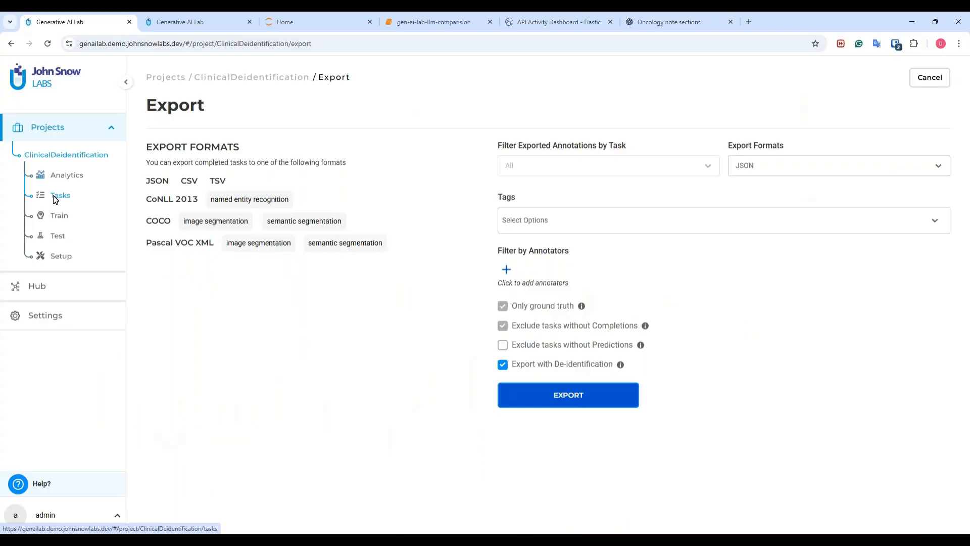